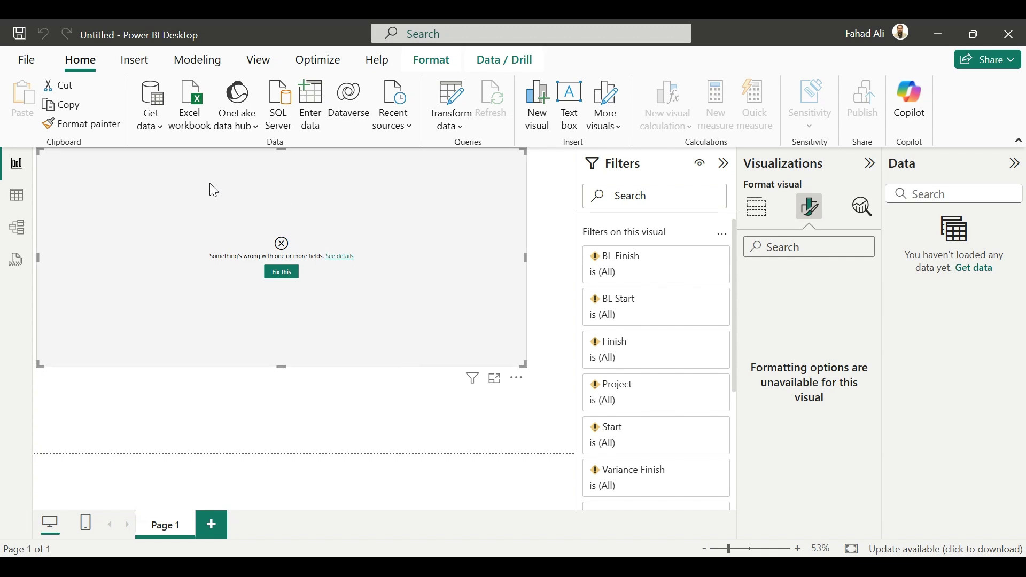
- Start importing data from an Excel workbook
{"action": "left_click", "coordinate": [158, 128]}
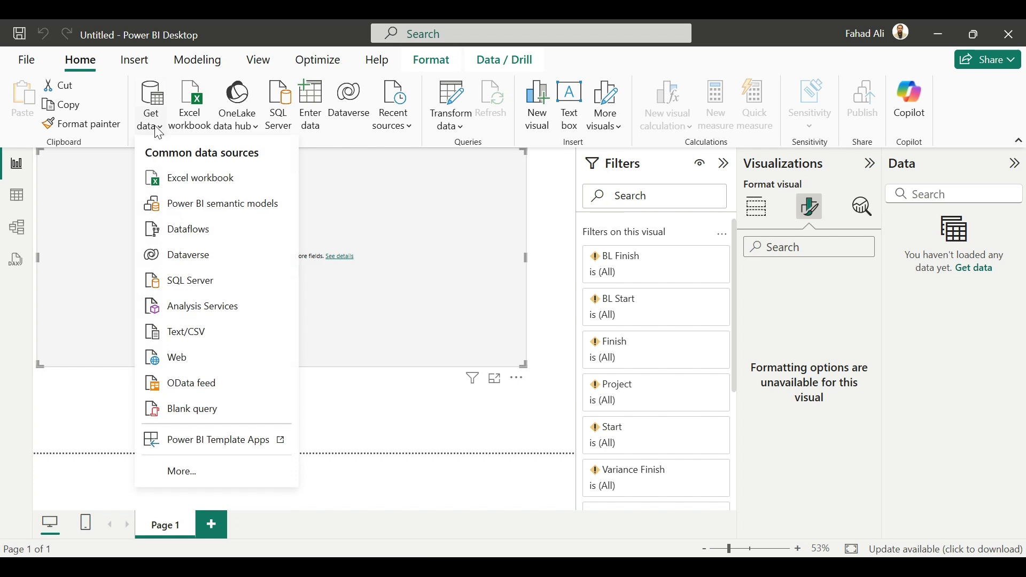
{"action": "left_click", "coordinate": [208, 180]}
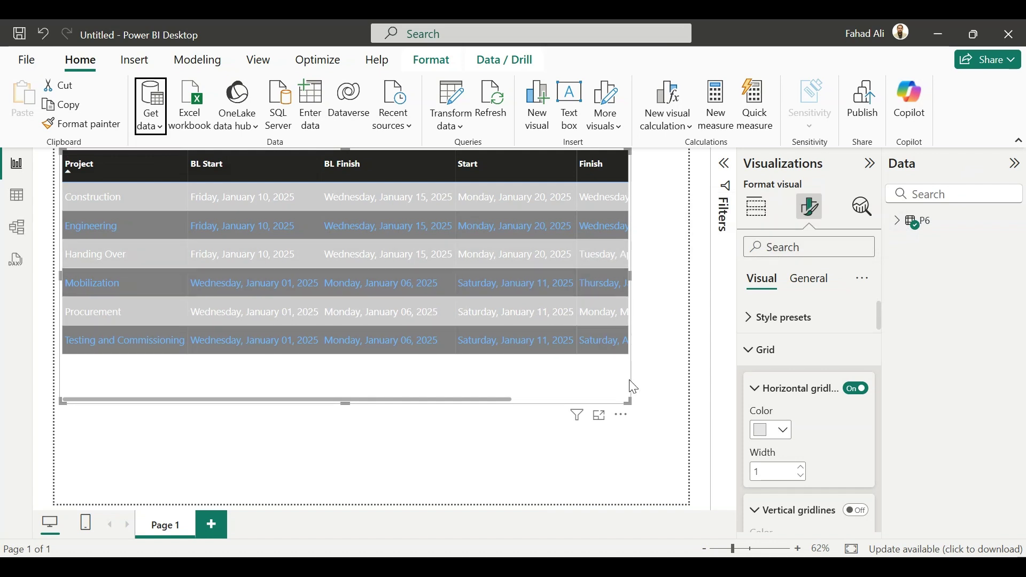
- Delete the existing formatted table visual from the report page
{"action": "left_click_drag", "start_coordinate": [630, 402], "coordinate": [697, 479]}
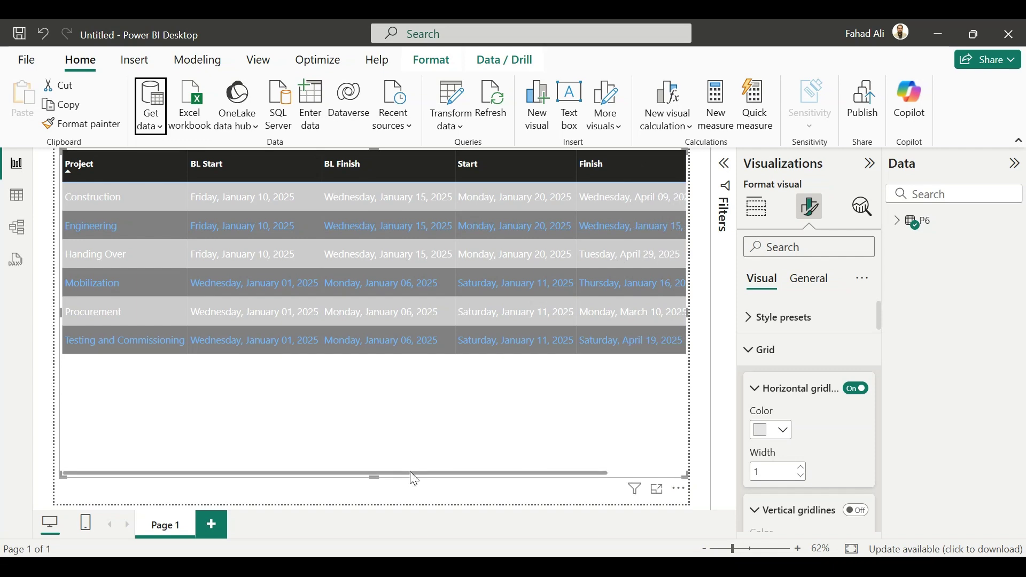
{"action": "left_click_drag", "start_coordinate": [409, 471], "coordinate": [384, 475]}
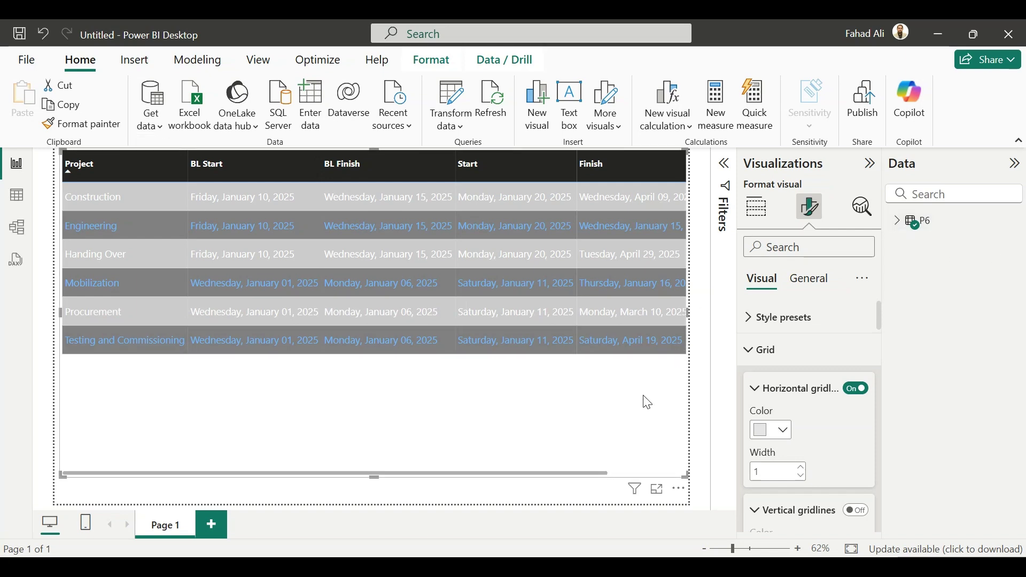
{"action": "key", "text": "Delete"}
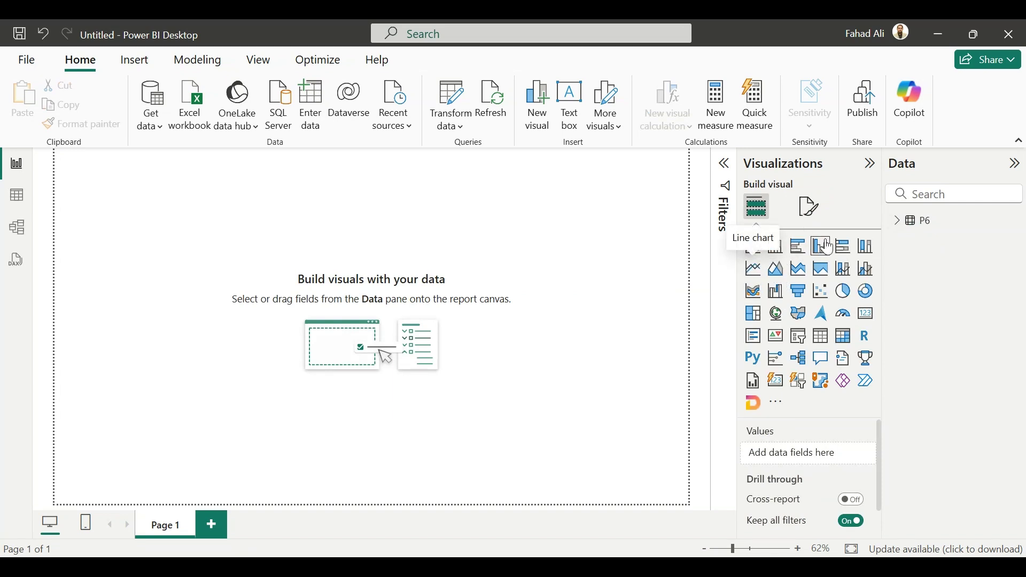
- Insert a table visual and add the Project field from P6 as its first column
{"action": "left_click", "coordinate": [825, 338]}
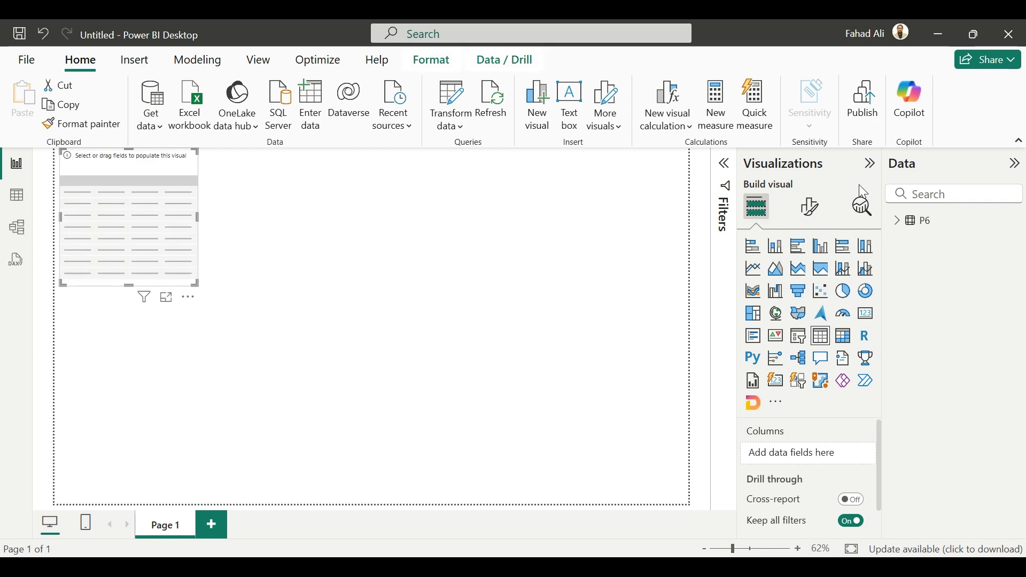
{"action": "left_click", "coordinate": [897, 222]}
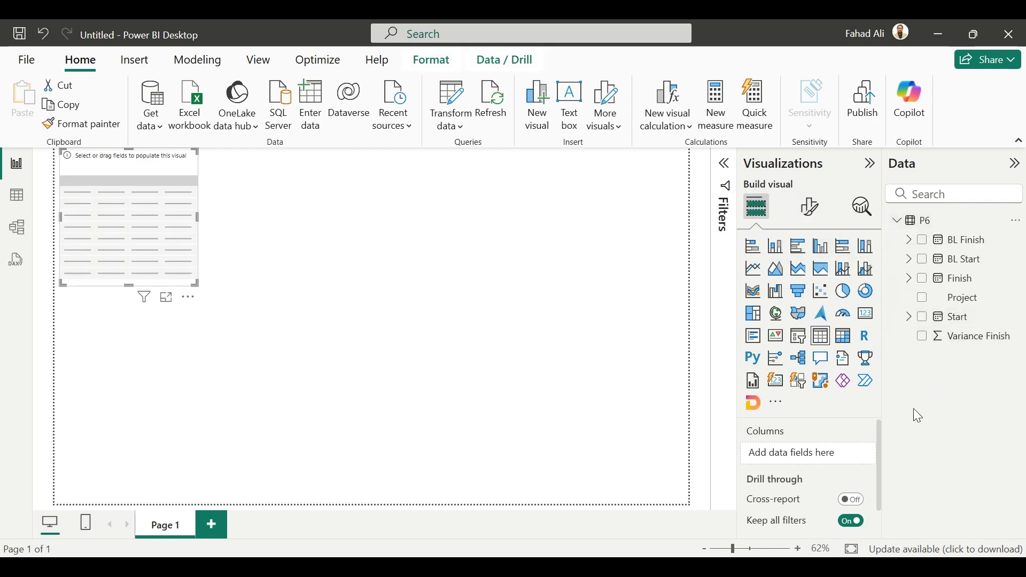
{"action": "left_click_drag", "start_coordinate": [940, 298], "coordinate": [806, 456]}
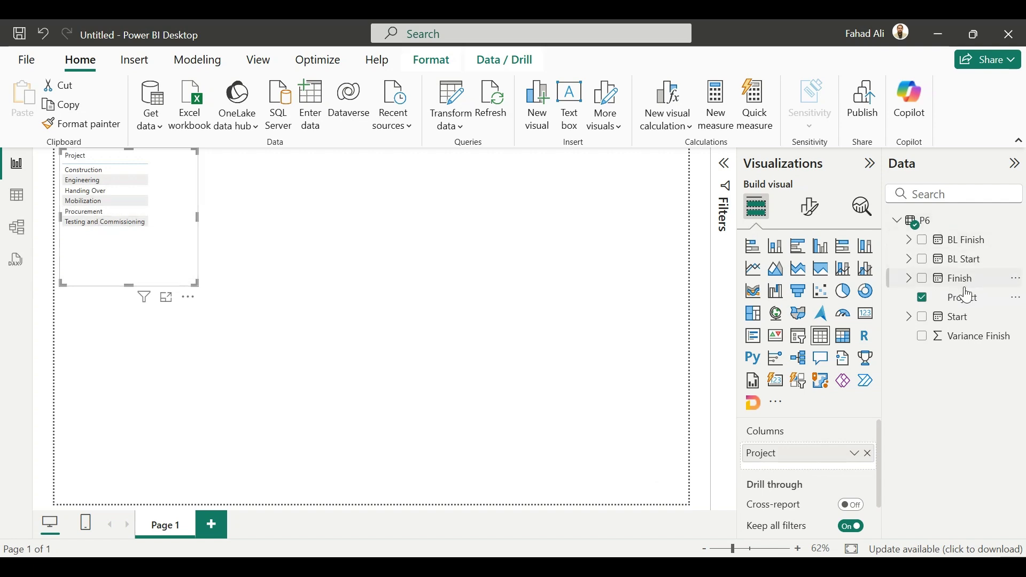
- Add BL Start and BL Finish to the table's columns as plain dates instead of date hierarchies
{"action": "left_click_drag", "start_coordinate": [972, 270], "coordinate": [816, 473]}
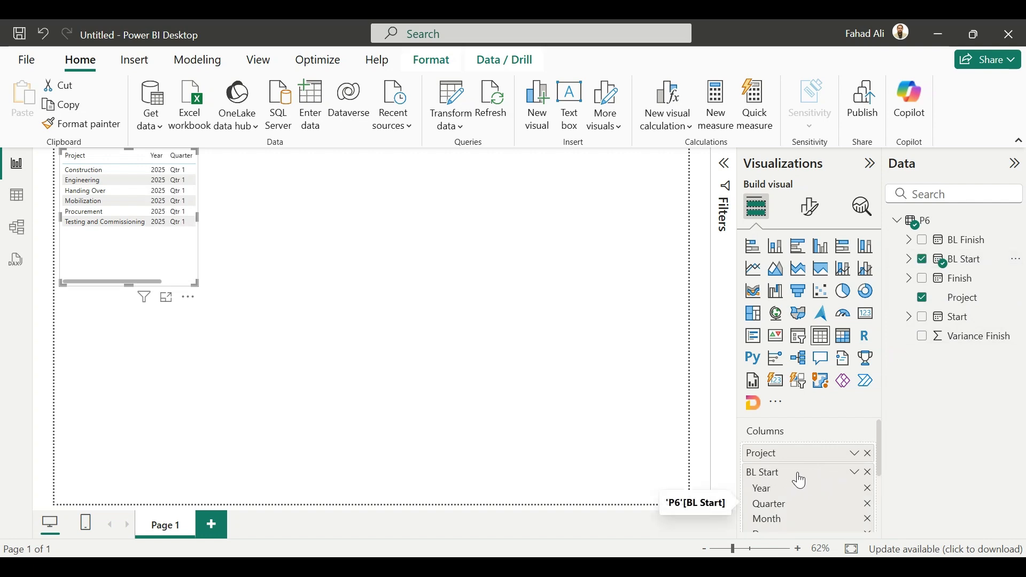
{"action": "left_click", "coordinate": [859, 474]}
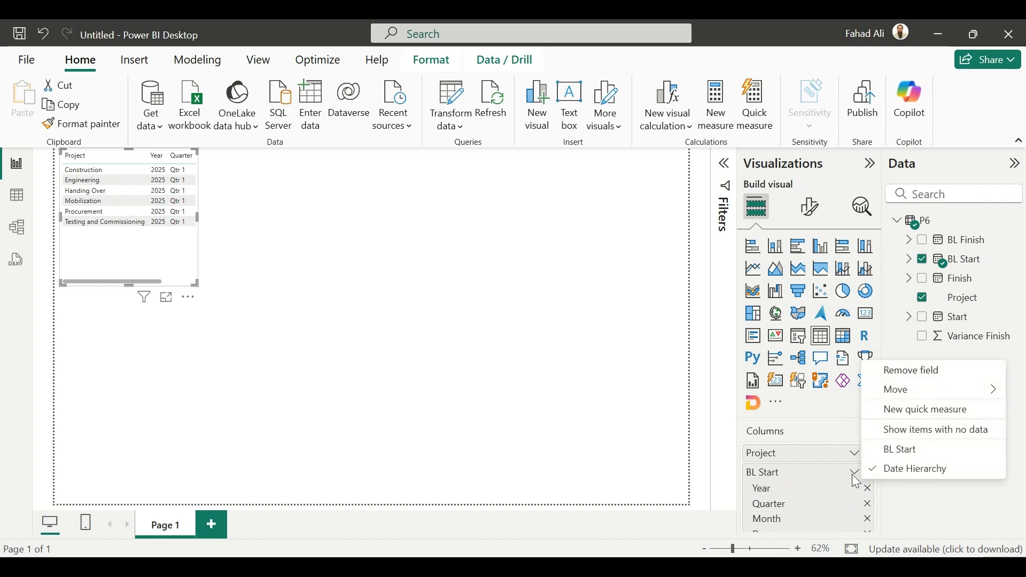
{"action": "left_click", "coordinate": [899, 453]}
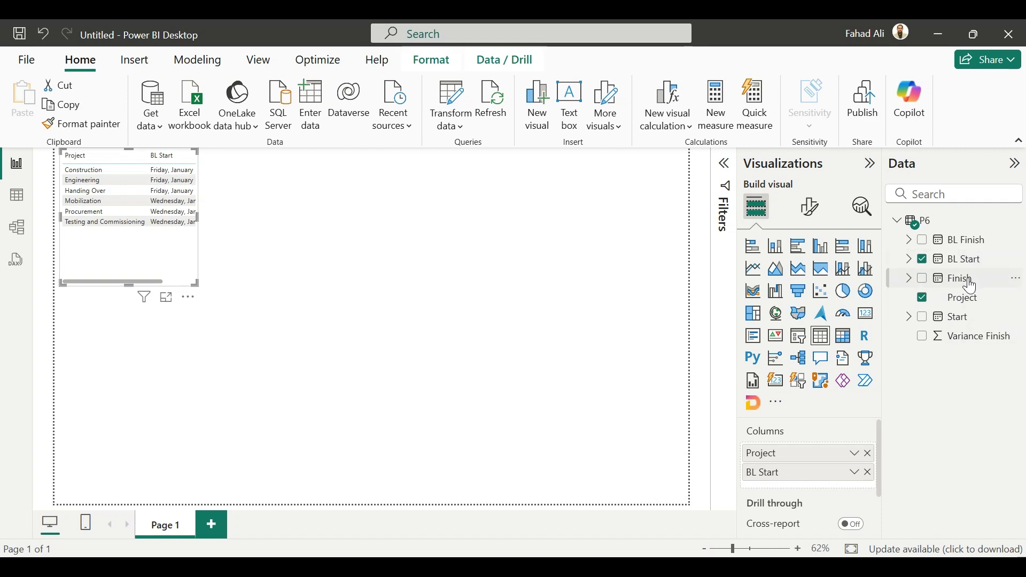
{"action": "left_click_drag", "start_coordinate": [974, 249], "coordinate": [829, 488]}
{"action": "left_click", "coordinate": [855, 494]}
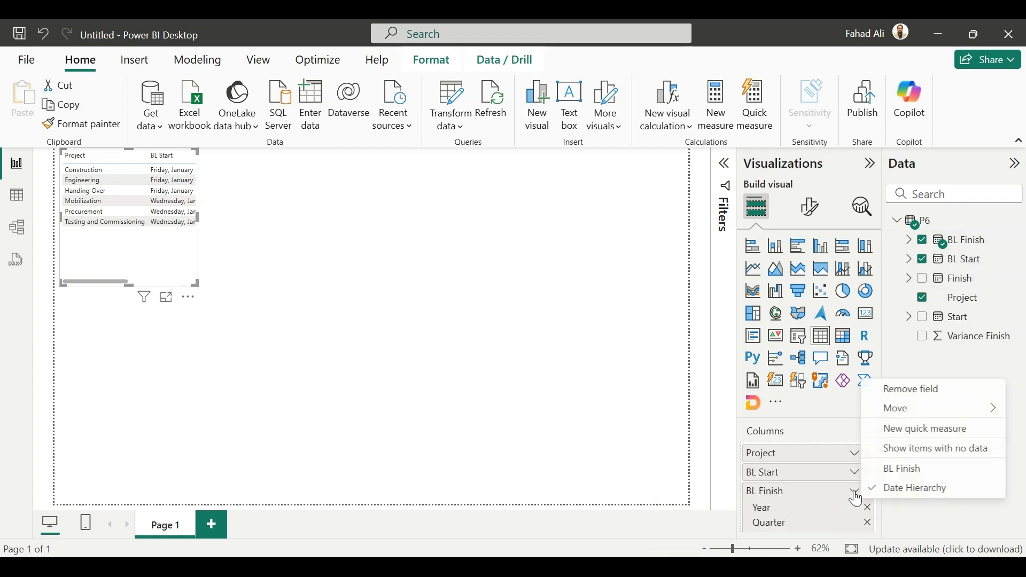
{"action": "left_click", "coordinate": [923, 472]}
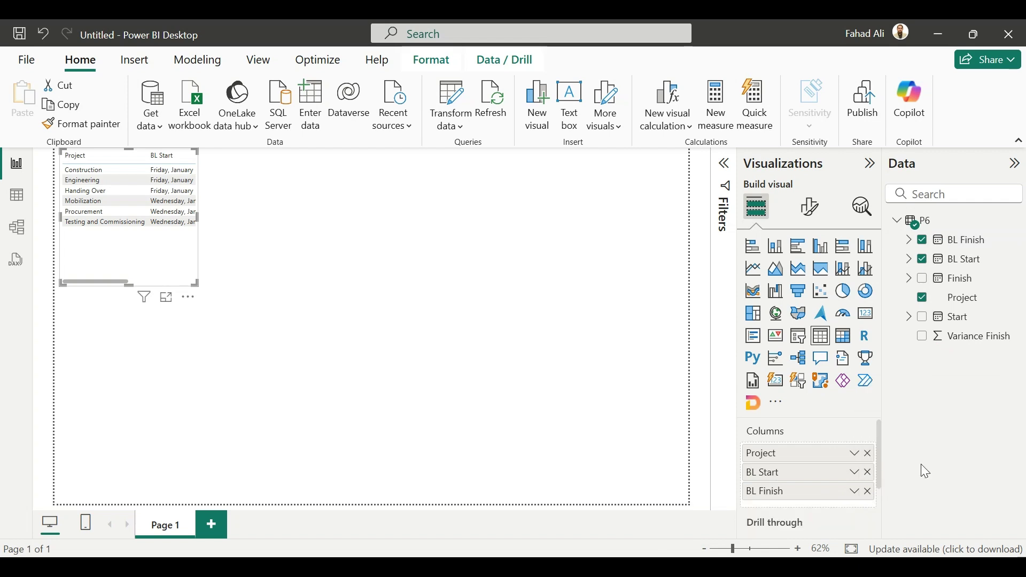
- Add Start and Finish after BL Finish in the table's columns, both as plain dates instead of date hierarchies
{"action": "left_click", "coordinate": [967, 326]}
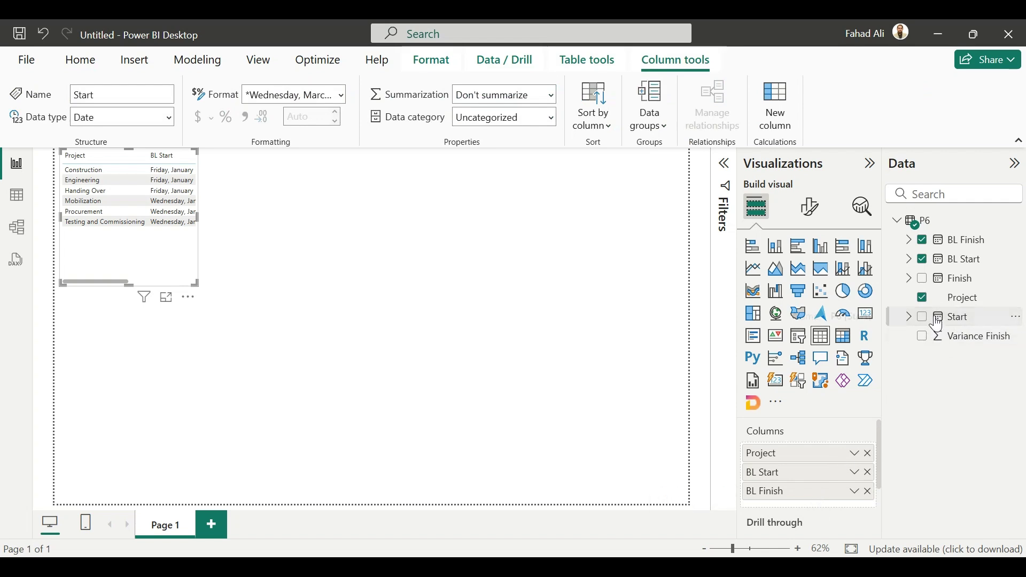
{"action": "left_click_drag", "start_coordinate": [939, 324], "coordinate": [804, 509]}
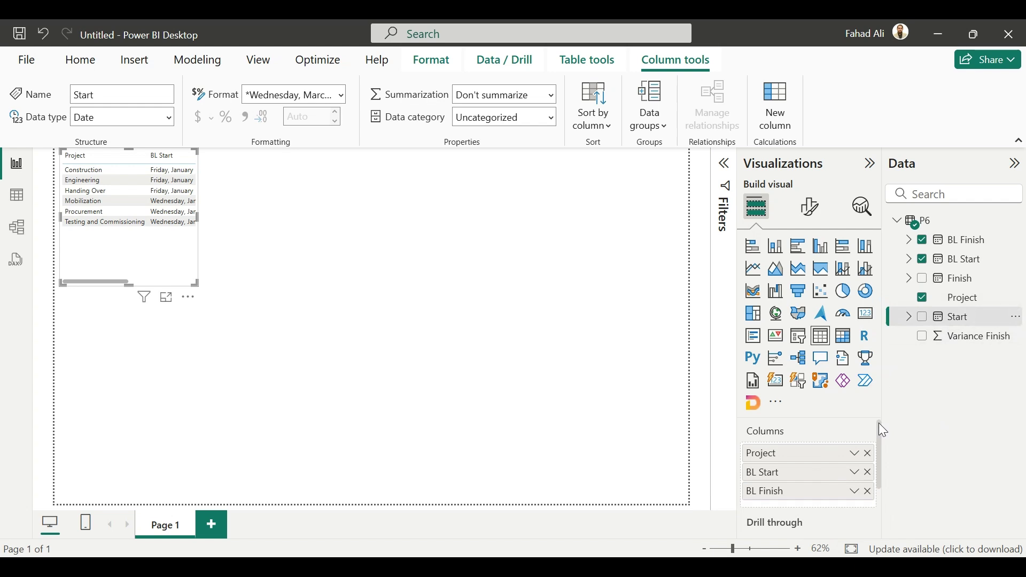
{"action": "left_click_drag", "start_coordinate": [879, 423], "coordinate": [887, 448]}
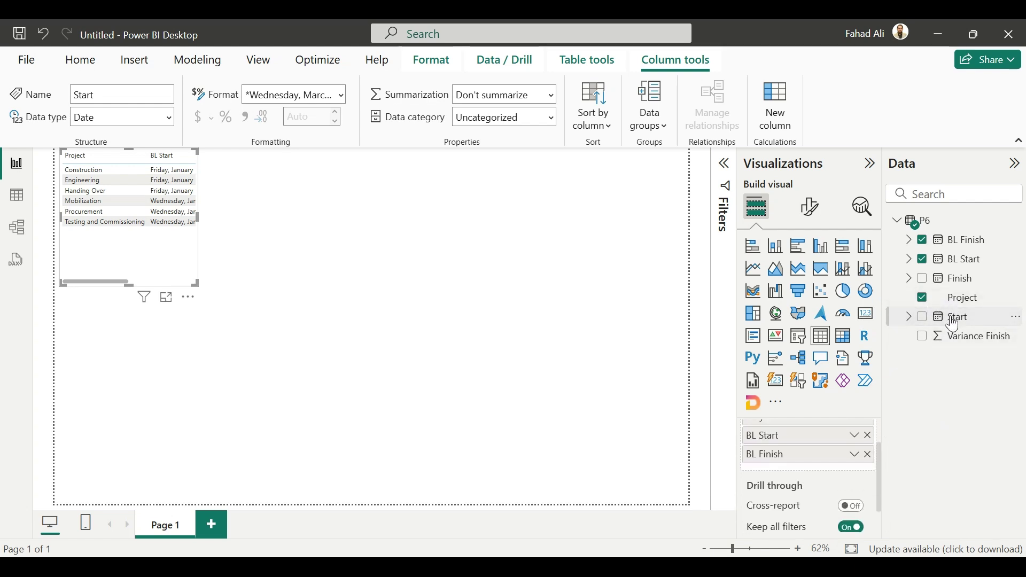
{"action": "left_click_drag", "start_coordinate": [957, 316], "coordinate": [827, 471]}
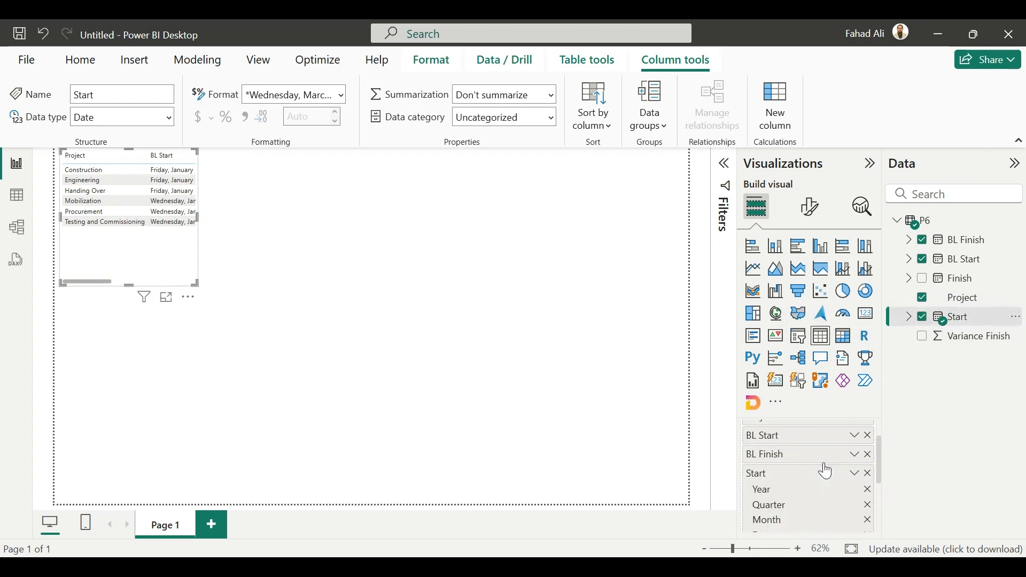
{"action": "left_click", "coordinate": [855, 475]}
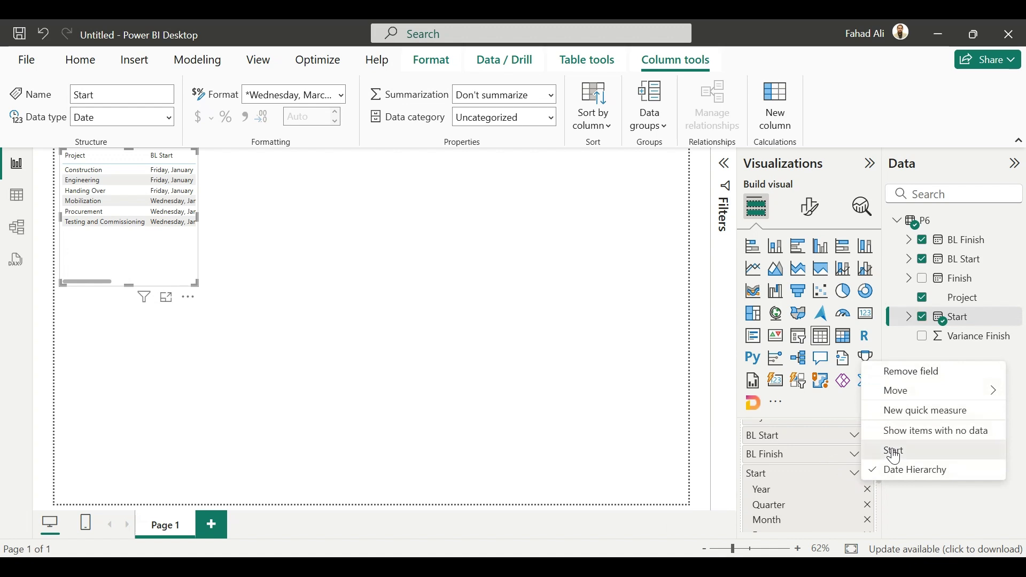
{"action": "left_click", "coordinate": [896, 454]}
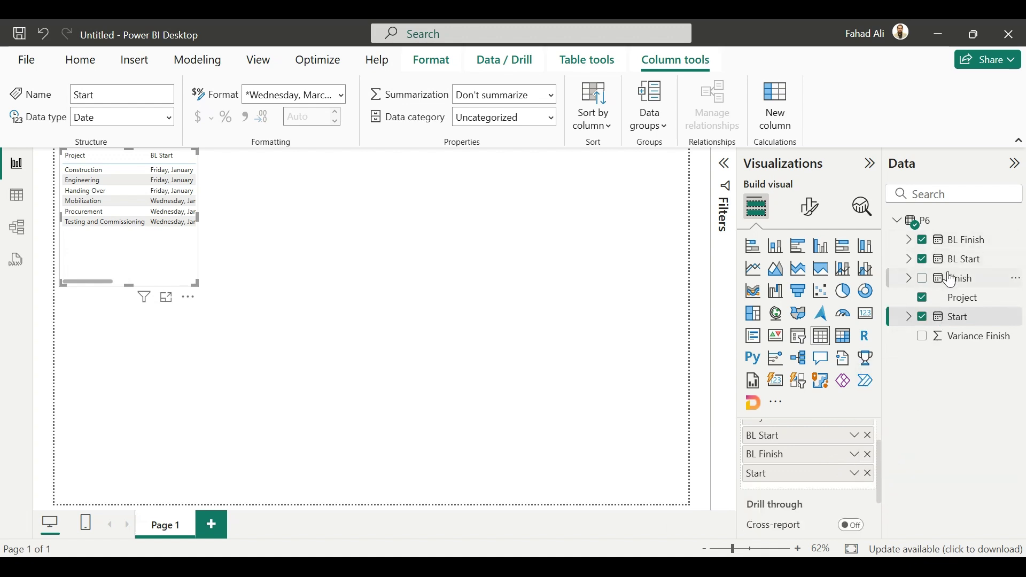
{"action": "left_click_drag", "start_coordinate": [950, 279], "coordinate": [808, 486]}
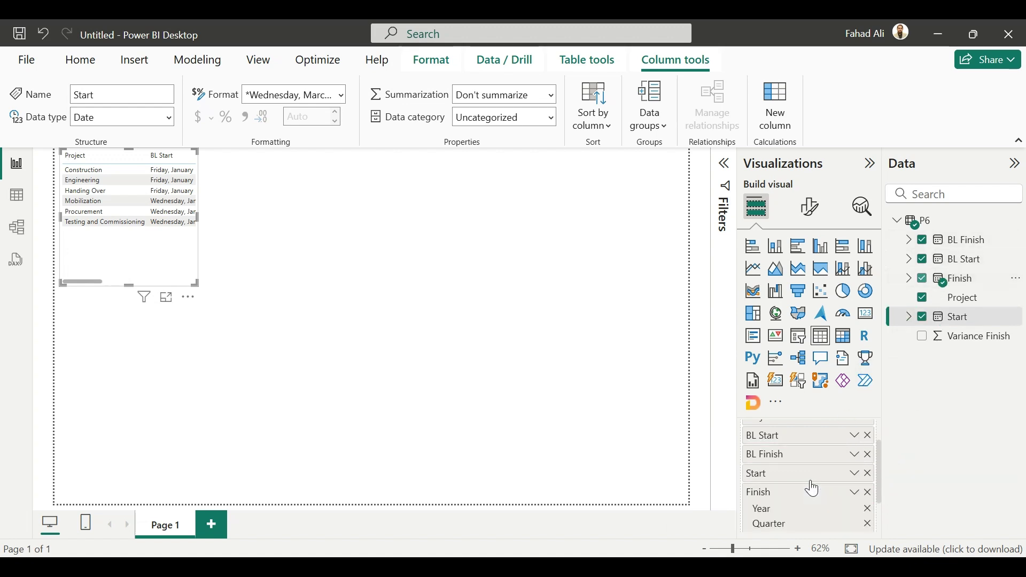
{"action": "left_click", "coordinate": [857, 492]}
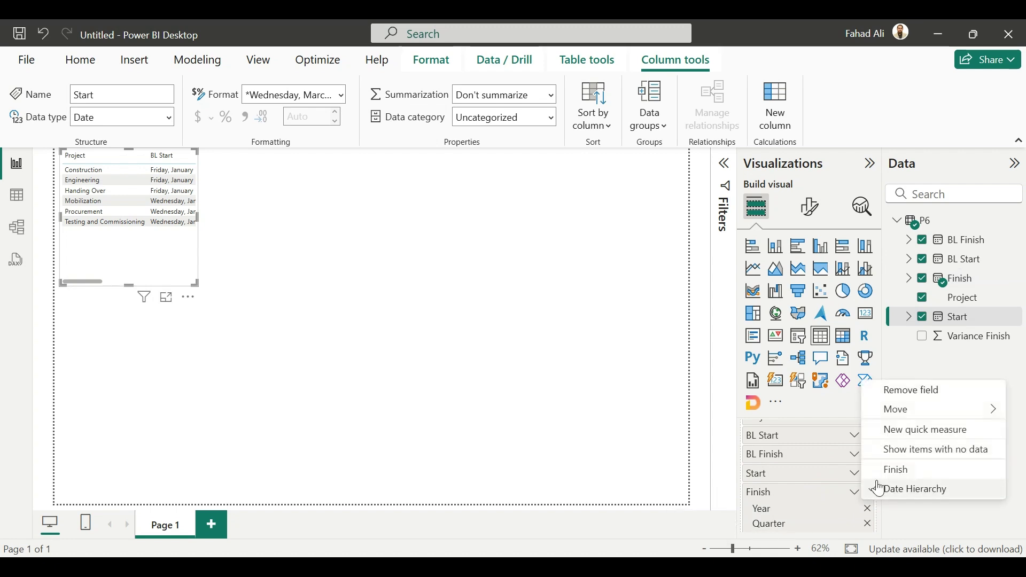
{"action": "left_click", "coordinate": [898, 471]}
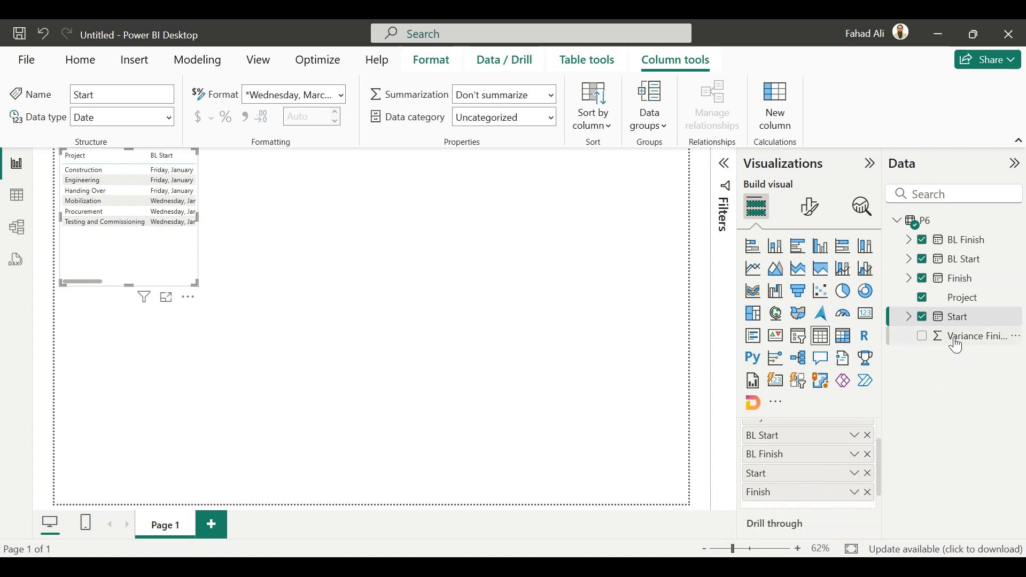
- Add Variance Finish as the last column with Don't summarize, and widen the table visual to fit all its columns
{"action": "left_click_drag", "start_coordinate": [959, 345], "coordinate": [819, 510]}
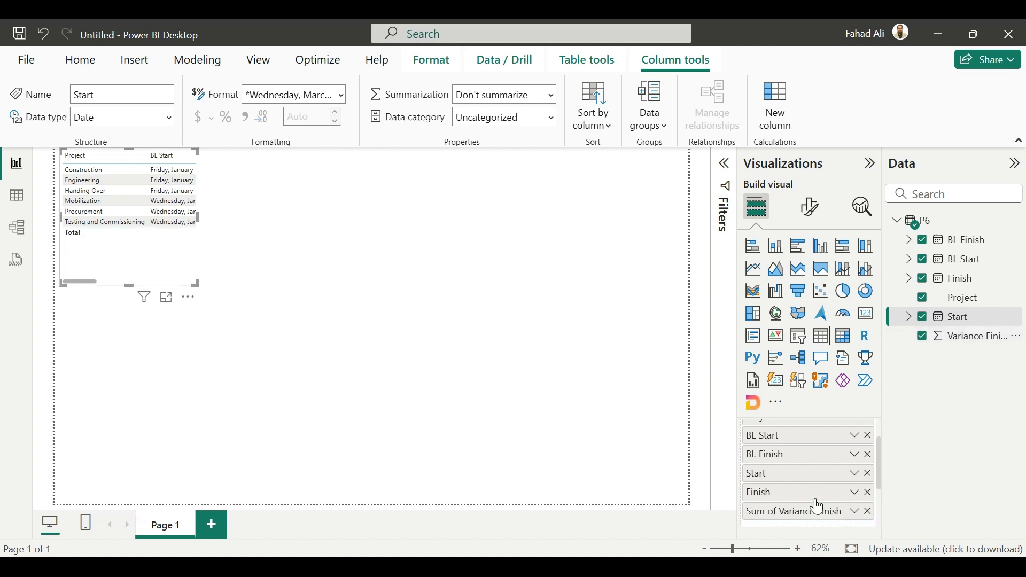
{"action": "left_click", "coordinate": [857, 511]}
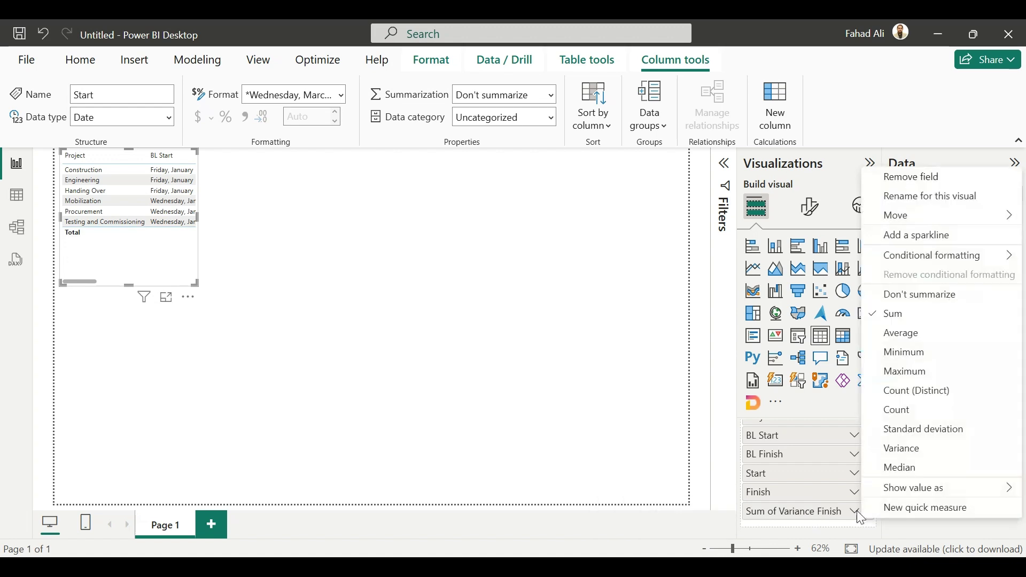
{"action": "left_click", "coordinate": [939, 296]}
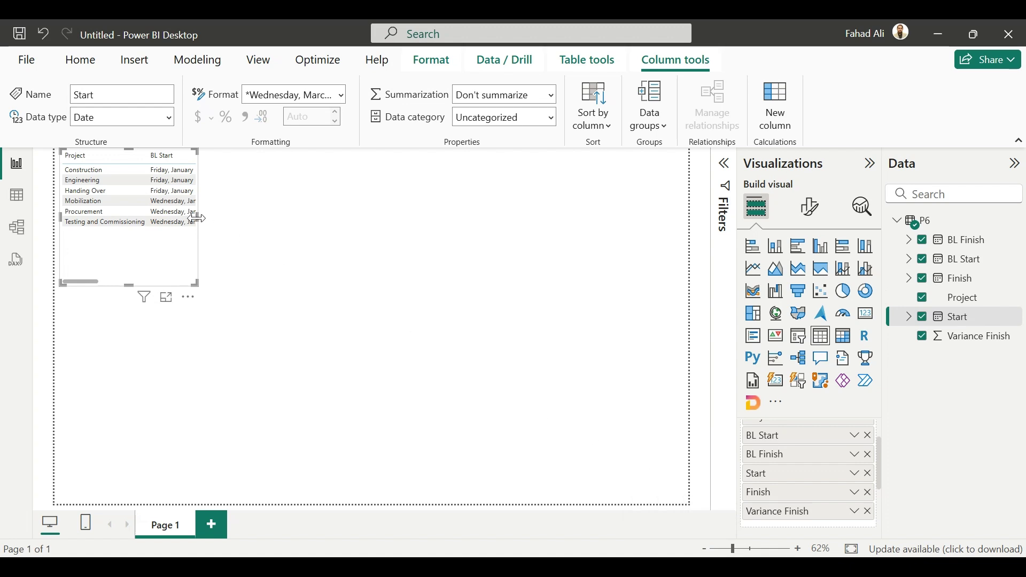
{"action": "left_click_drag", "start_coordinate": [198, 218], "coordinate": [627, 190]}
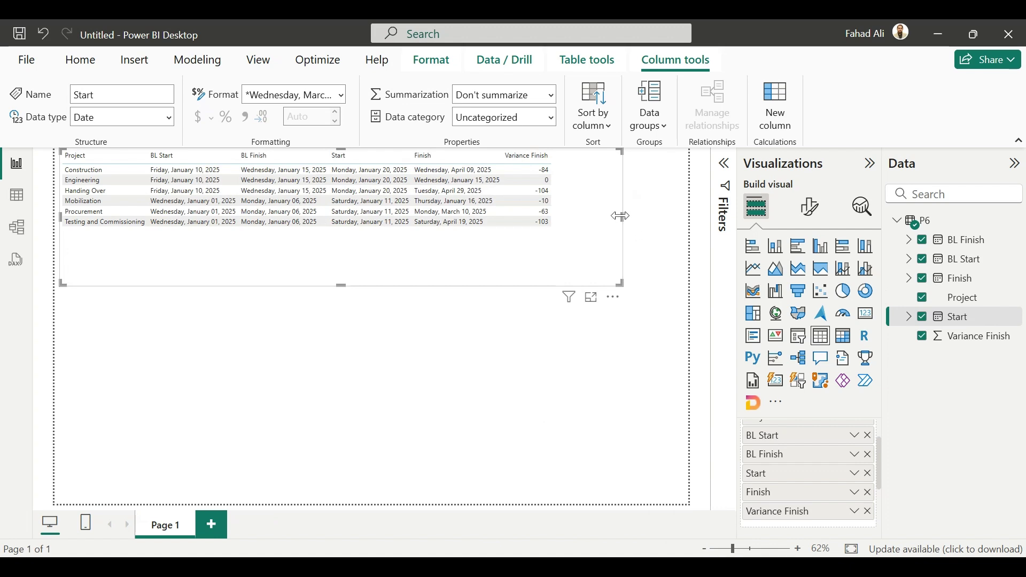
{"action": "left_click_drag", "start_coordinate": [621, 216], "coordinate": [587, 219]}
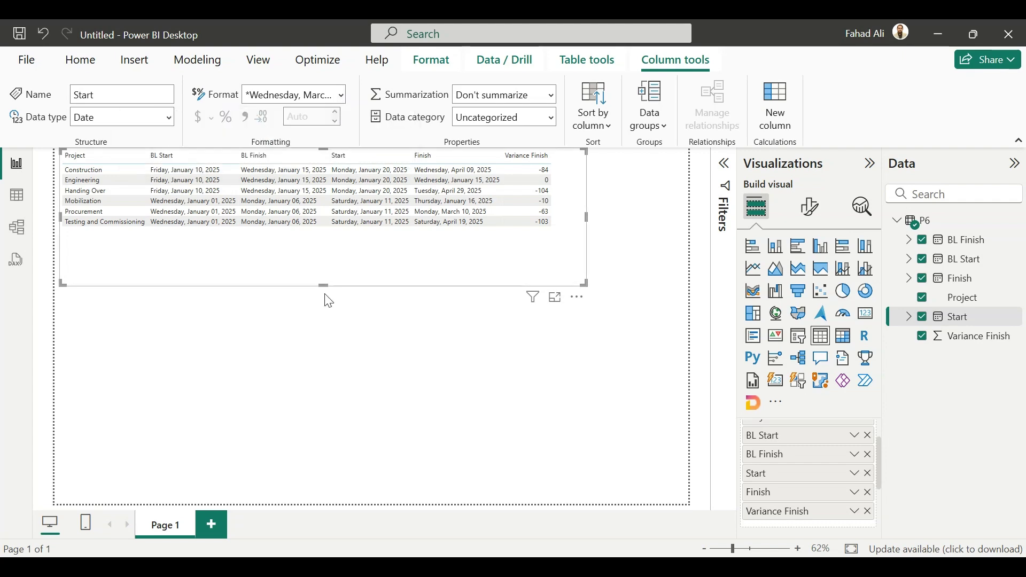
- Set the Start column's date format to 14-Mar-01 (dd-mmm-yy) and sort the table by Finish
{"action": "left_click", "coordinate": [342, 95]}
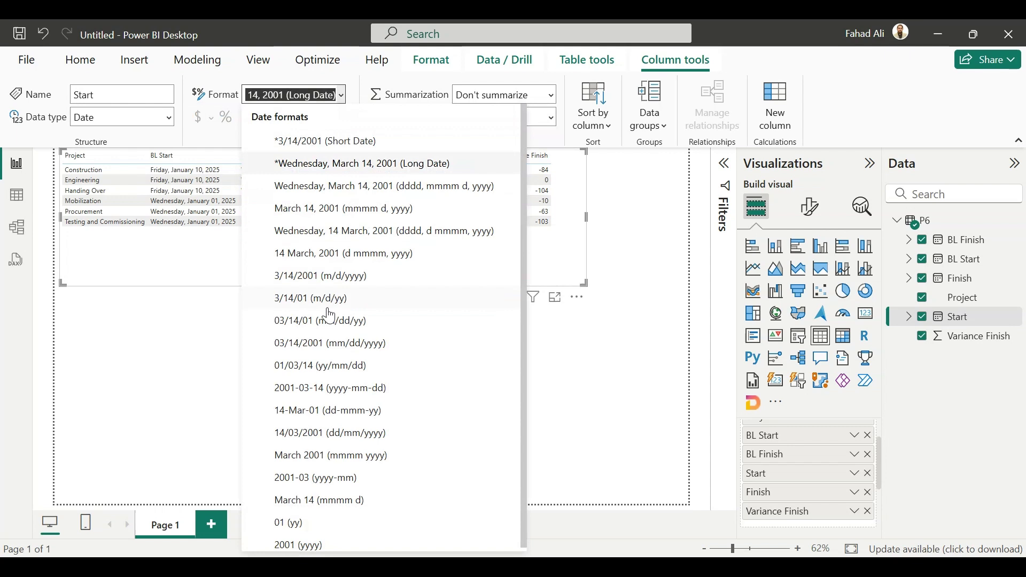
{"action": "left_click", "coordinate": [329, 419]}
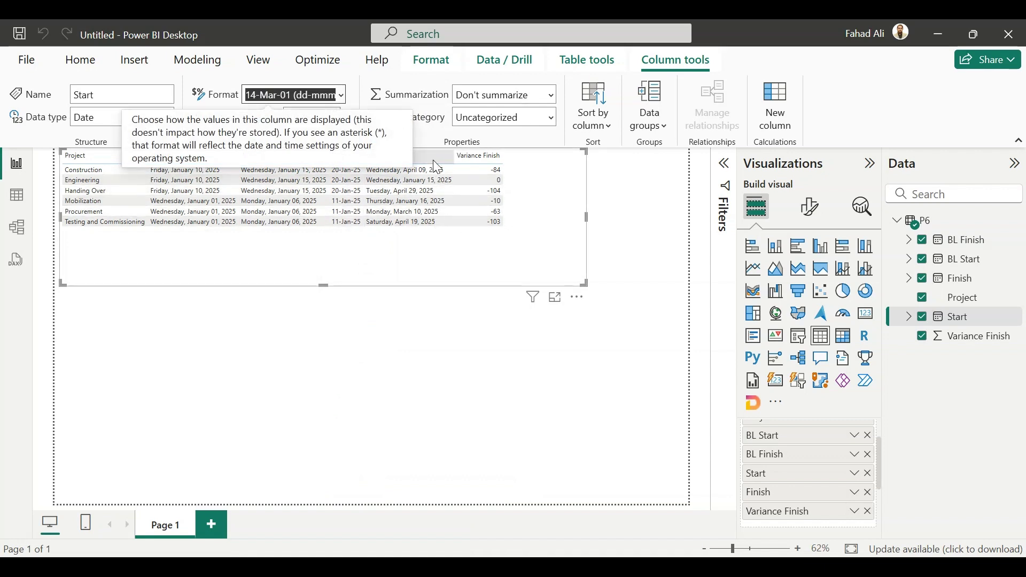
{"action": "left_click", "coordinate": [410, 156]}
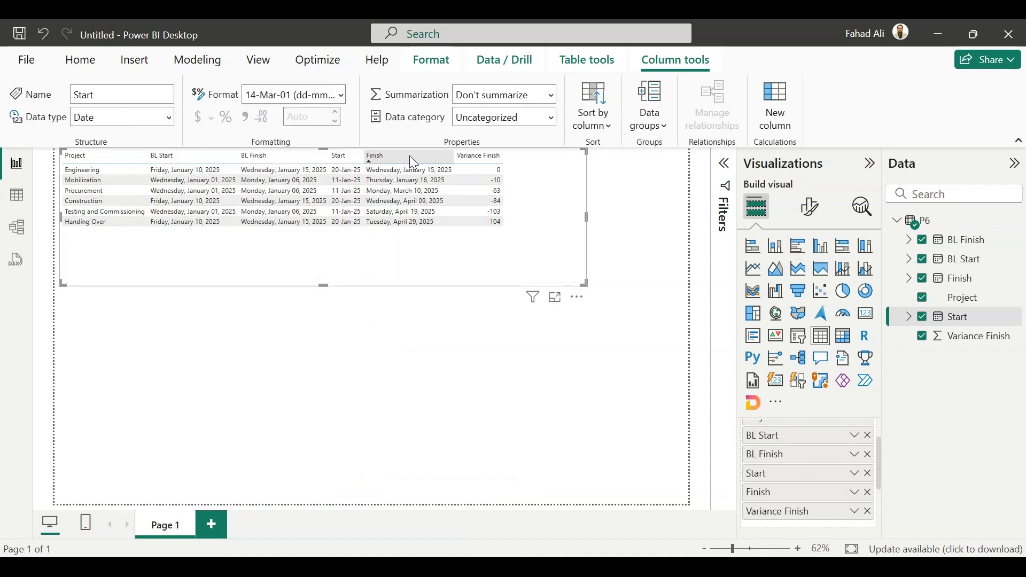
{"action": "left_click", "coordinate": [345, 102]}
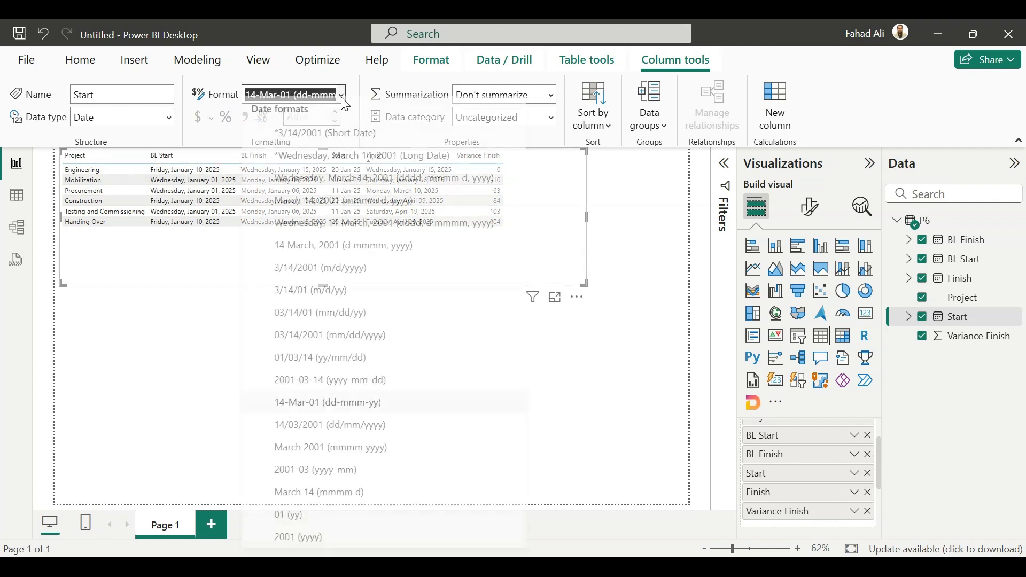
{"action": "left_click", "coordinate": [337, 412]}
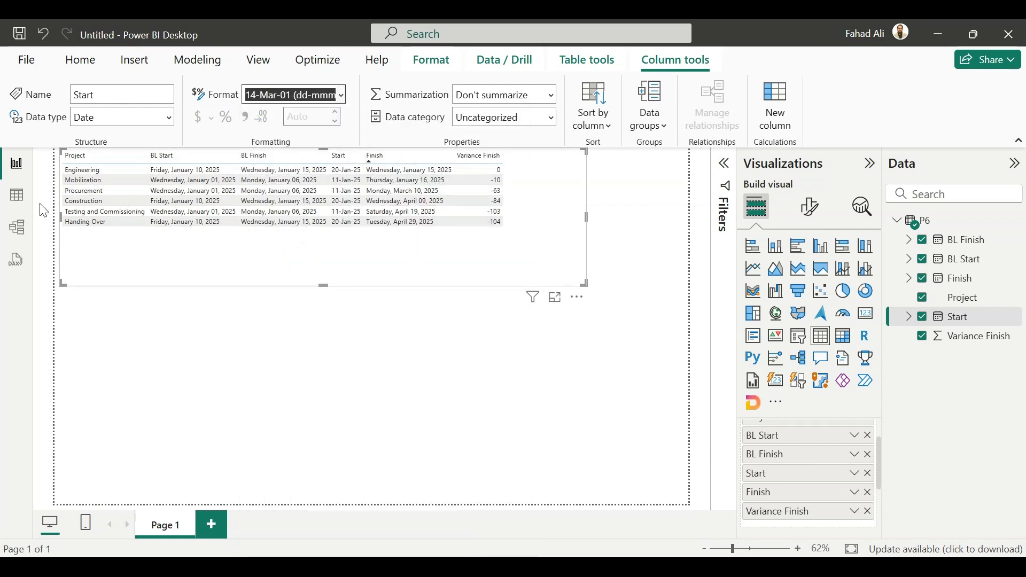
- In the data table view, set the BL Start and BL Finish columns' date format to 14-Mar-01 (dd-mmm-yy)
{"action": "left_click", "coordinate": [17, 196]}
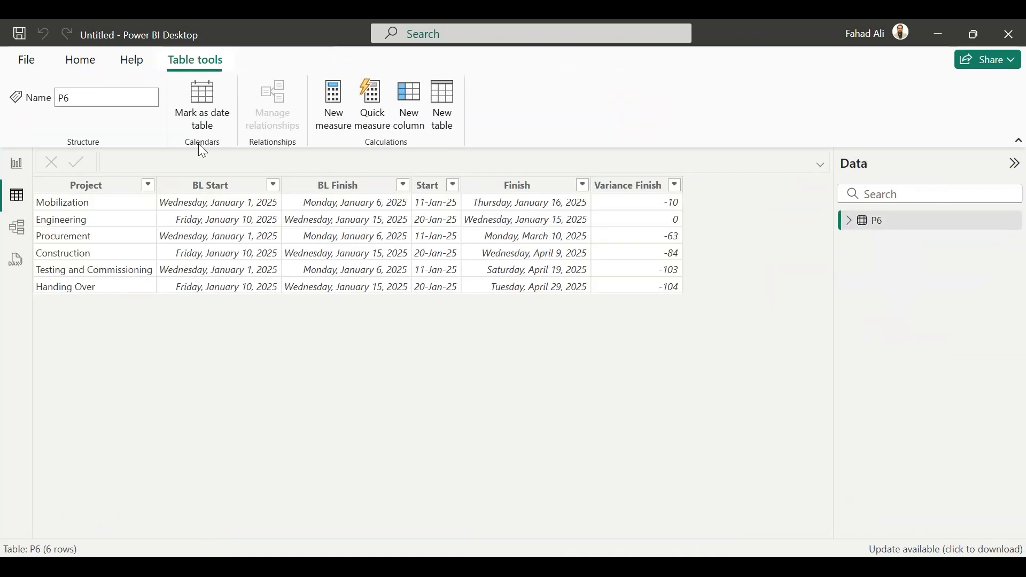
{"action": "left_click", "coordinate": [246, 197]}
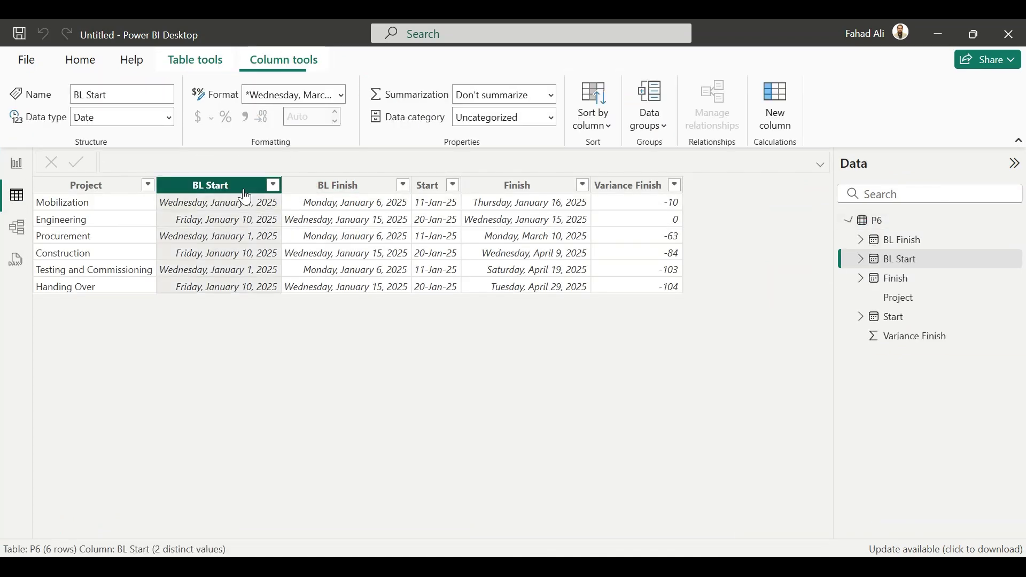
{"action": "left_click", "coordinate": [343, 95]}
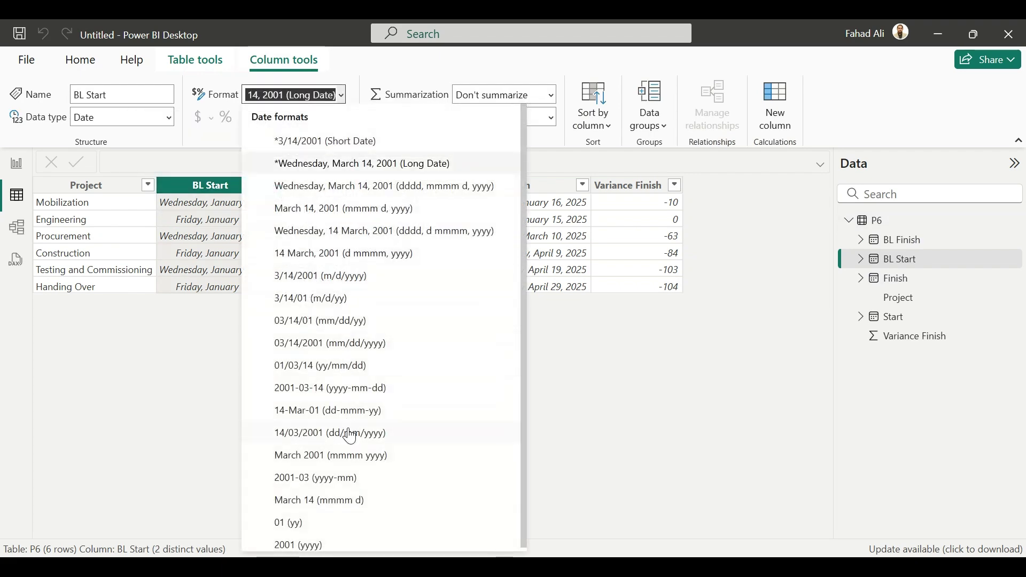
{"action": "left_click", "coordinate": [354, 412]}
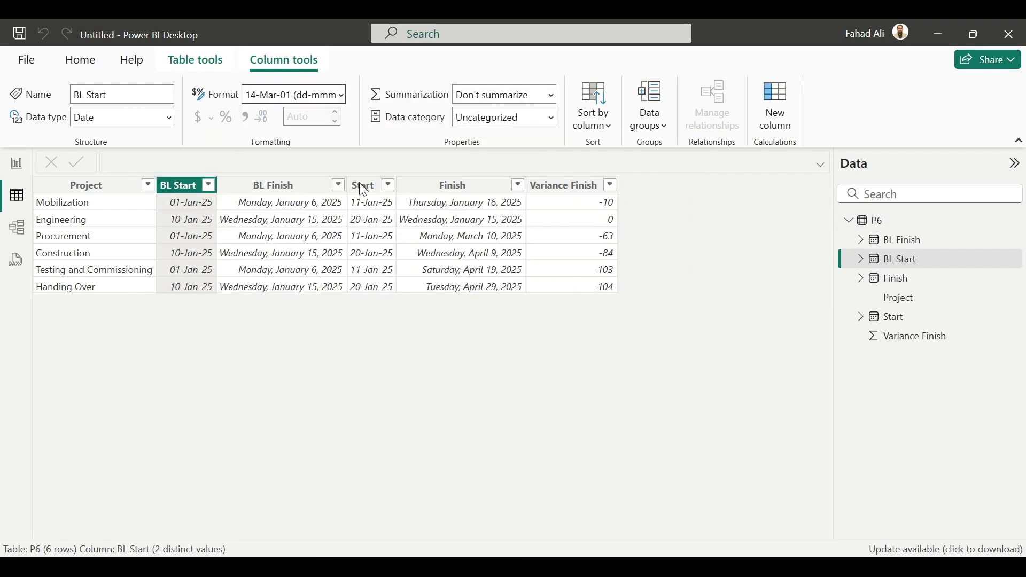
{"action": "left_click", "coordinate": [309, 186]}
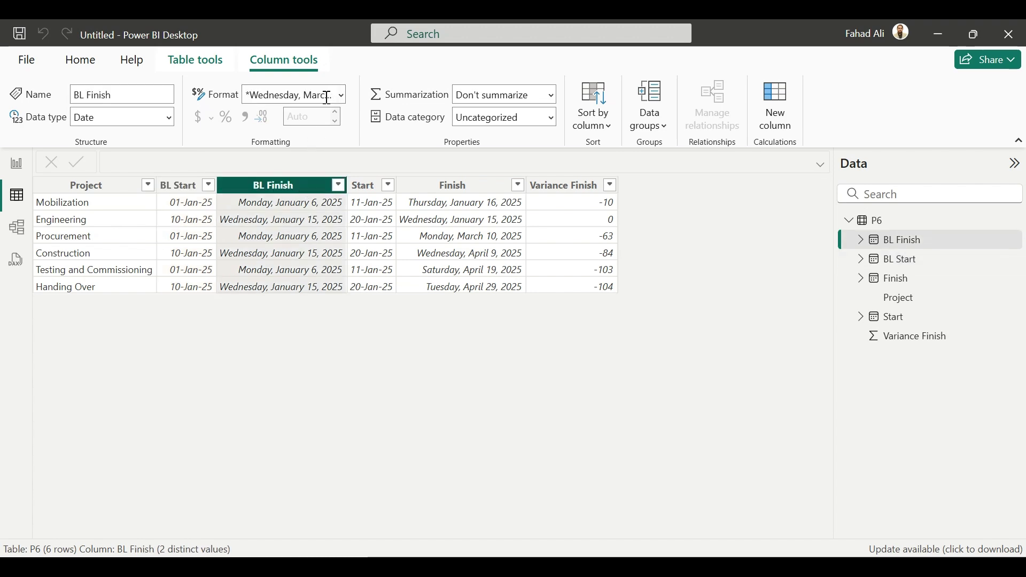
{"action": "left_click", "coordinate": [344, 96]}
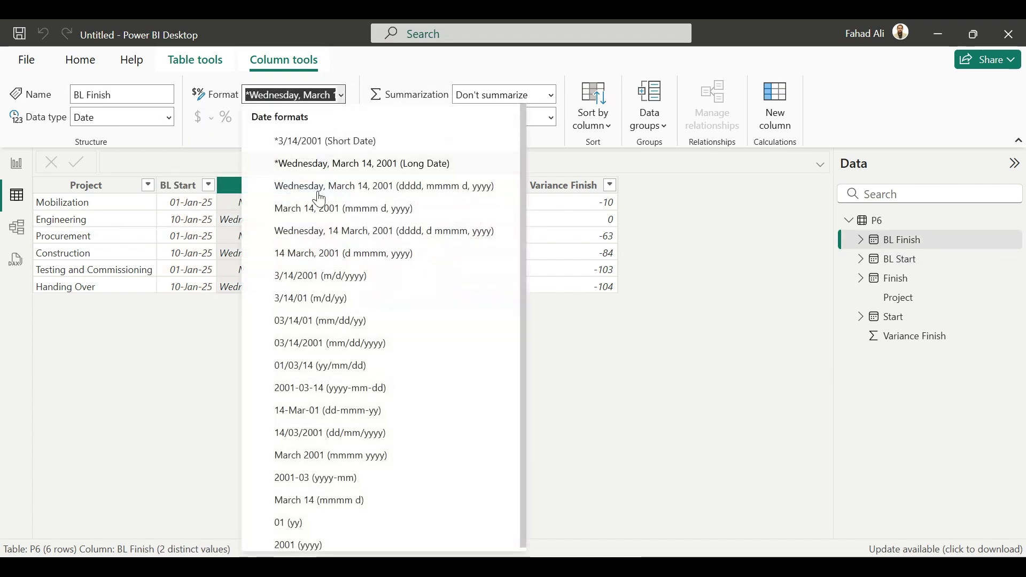
{"action": "left_click", "coordinate": [330, 417]}
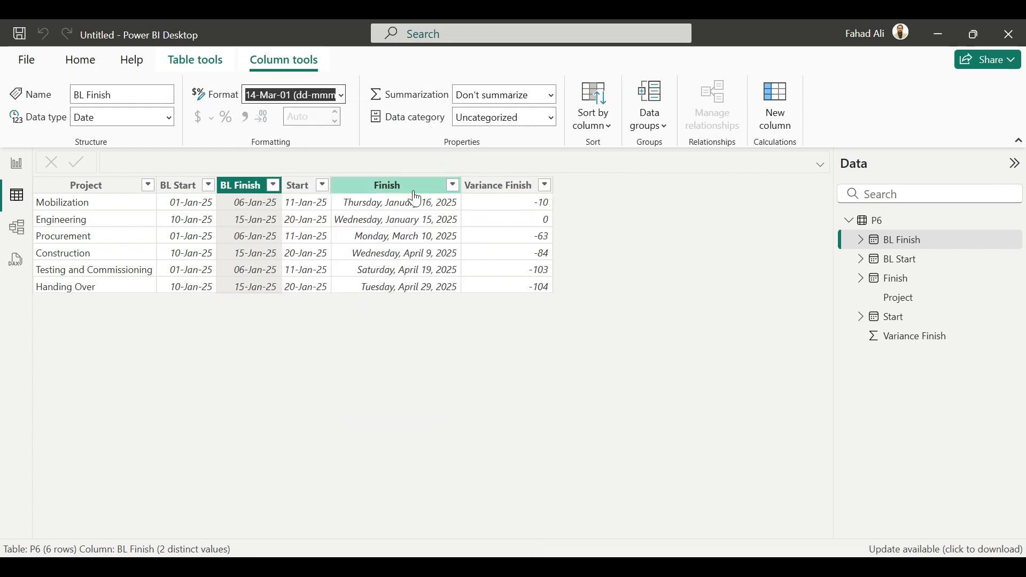
- Set the Finish column's date format to 14-Mar-01 (dd-mmm-yy) and return to the report page
{"action": "left_click", "coordinate": [404, 190]}
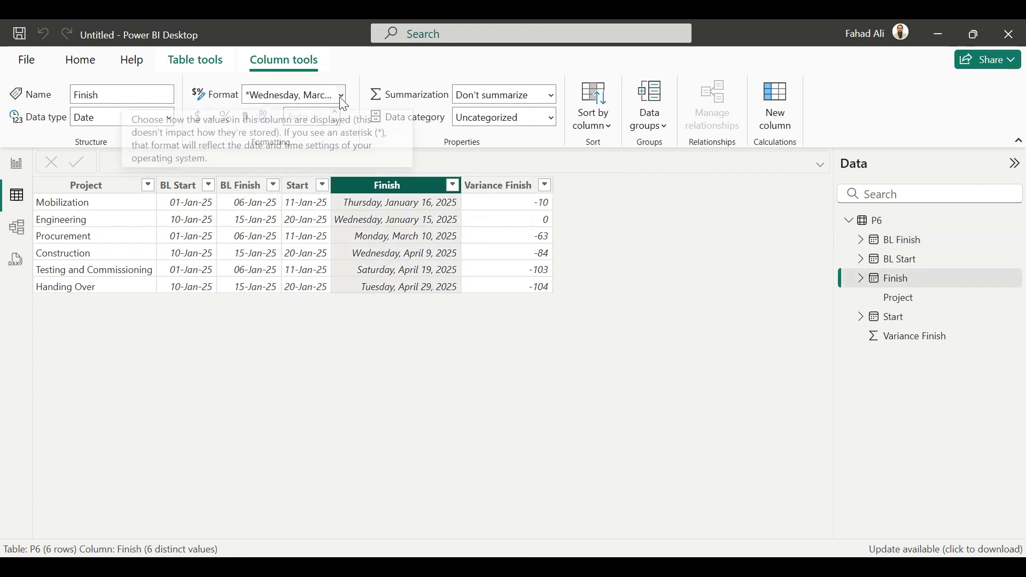
{"action": "left_click", "coordinate": [302, 101]}
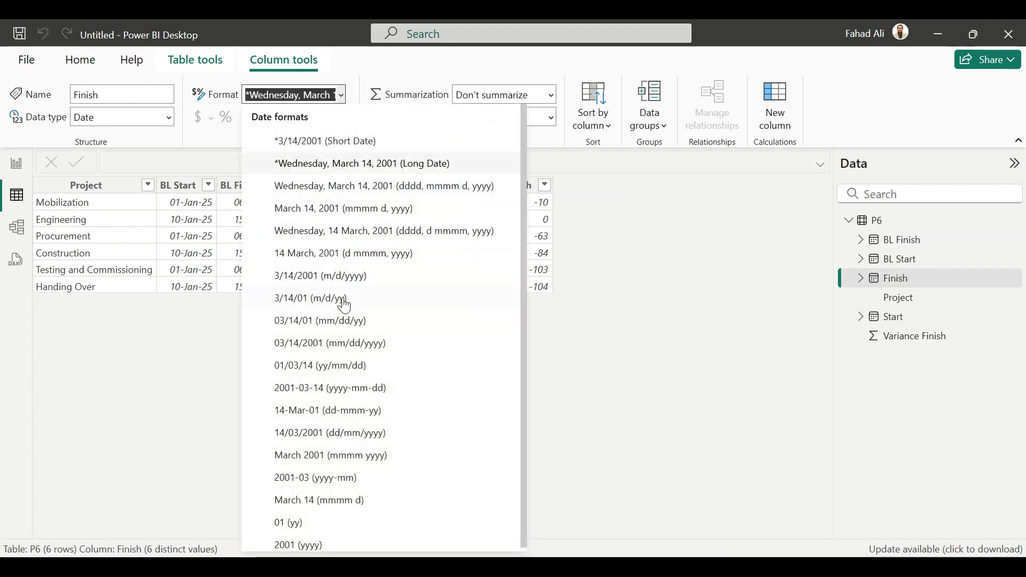
{"action": "left_click", "coordinate": [342, 409]}
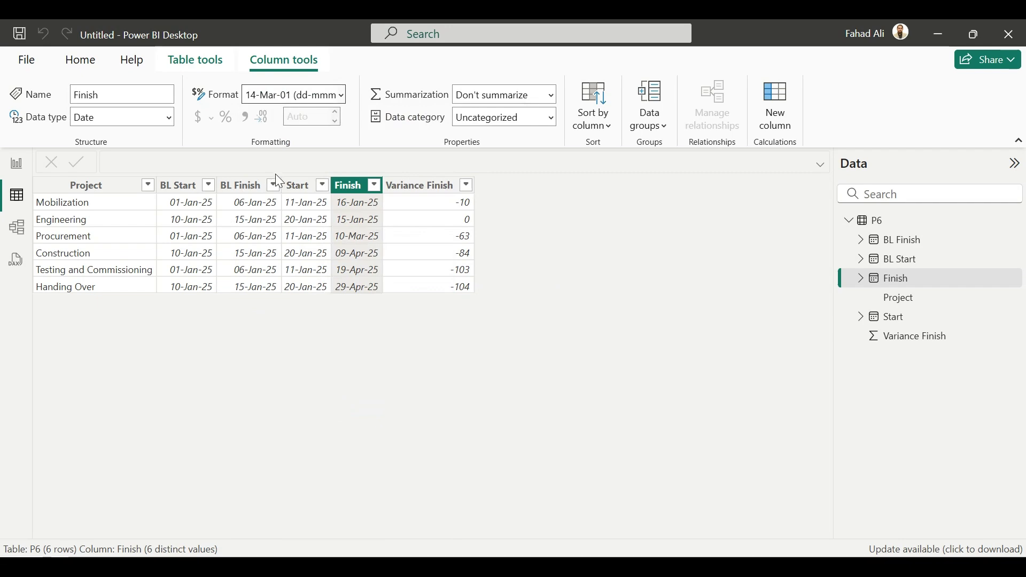
{"action": "left_click", "coordinate": [19, 165]}
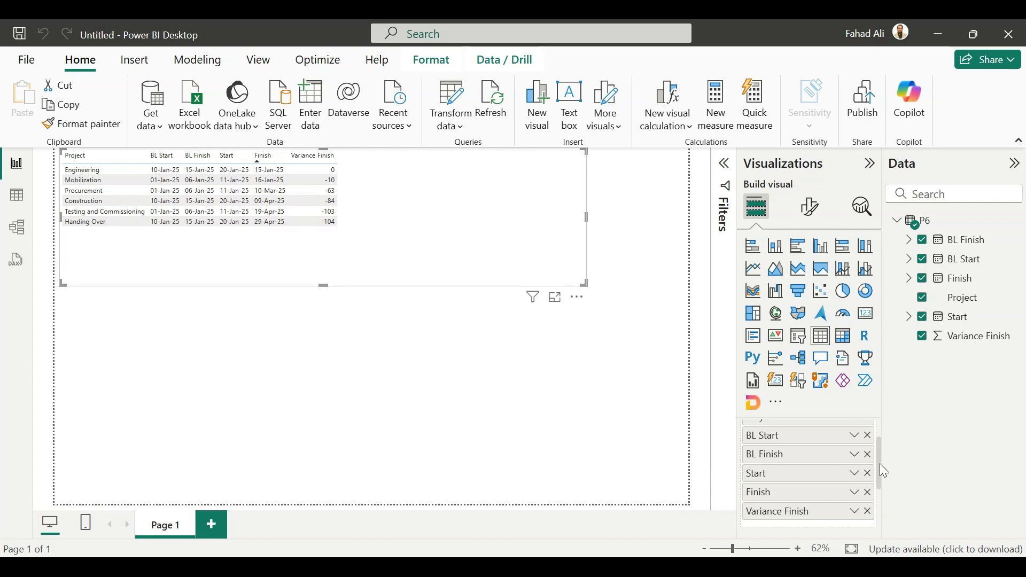
- Apply the Alternating rows style preset to the table visual
{"action": "left_click_drag", "start_coordinate": [879, 466], "coordinate": [880, 413]}
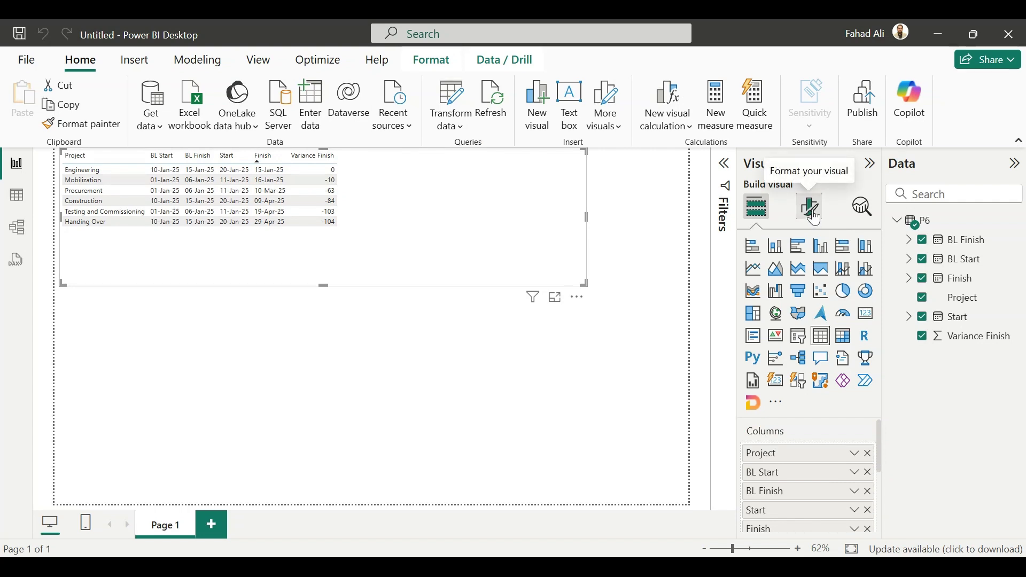
{"action": "left_click", "coordinate": [815, 209]}
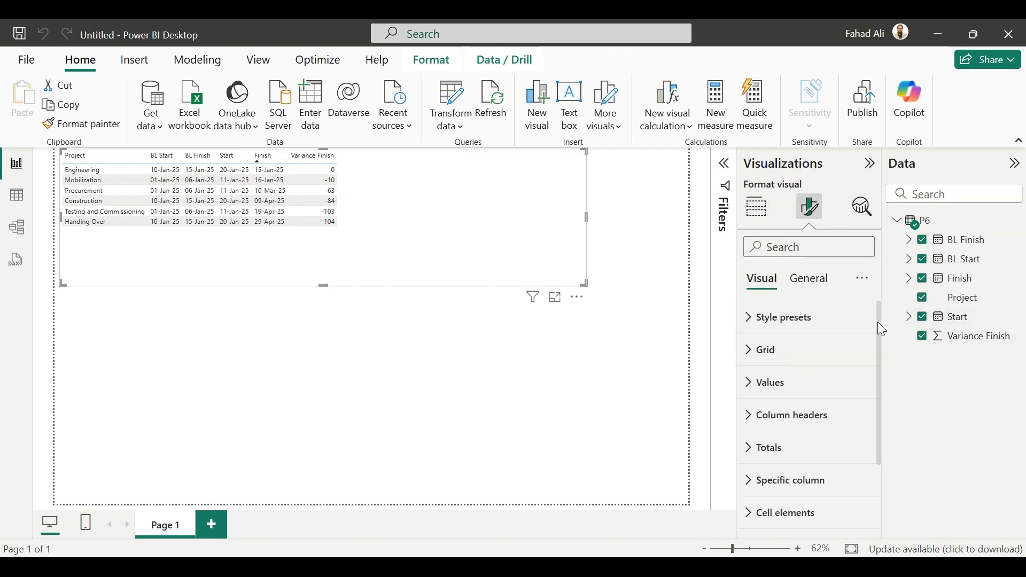
{"action": "mouse_move", "coordinate": [877, 322]}
{"action": "left_mouse_down"}
{"action": "mouse_move", "coordinate": [880, 337]}
{"action": "mouse_move", "coordinate": [878, 323]}
{"action": "left_mouse_up"}
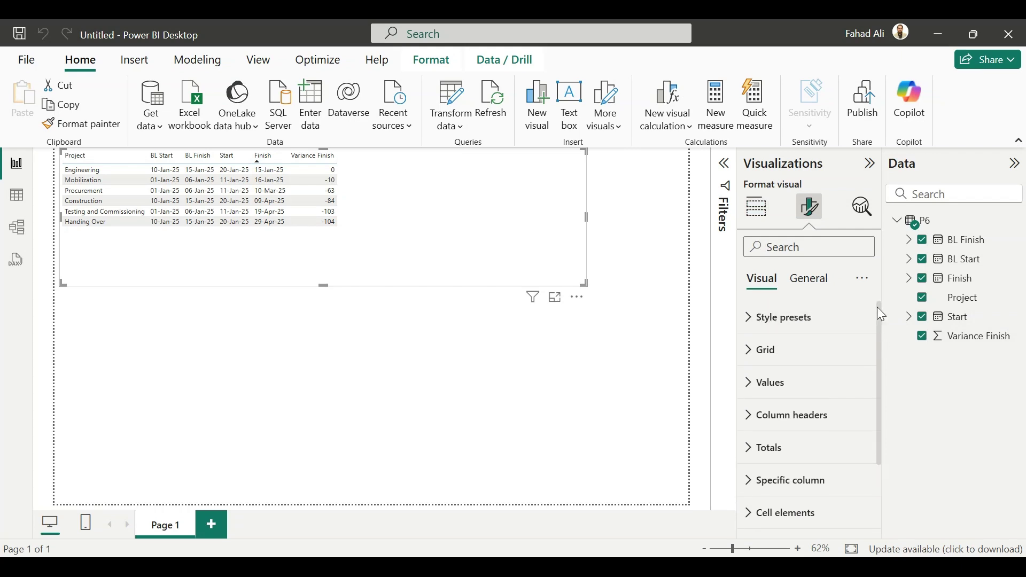
{"action": "left_click_drag", "start_coordinate": [880, 314], "coordinate": [880, 327]}
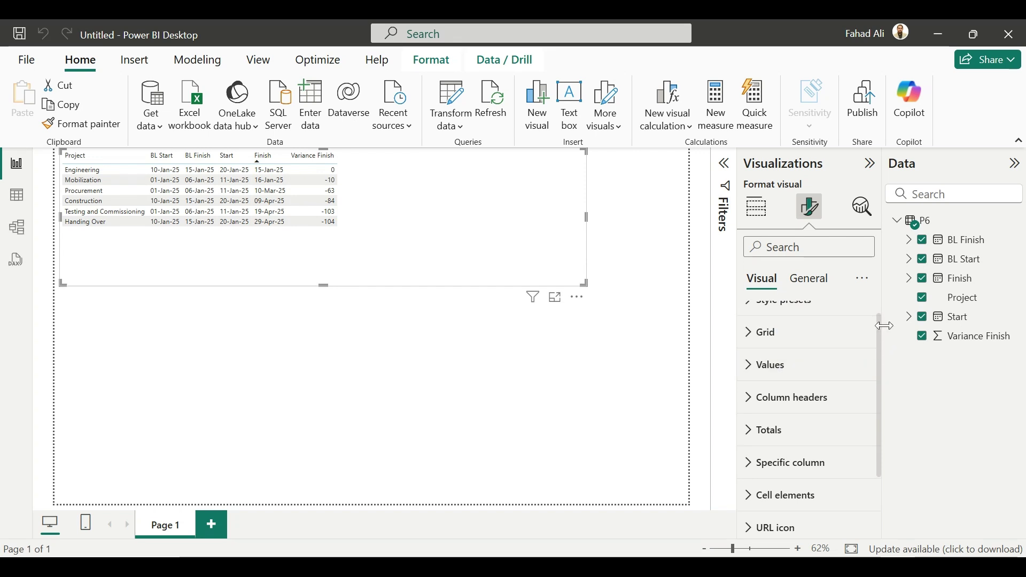
{"action": "left_click_drag", "start_coordinate": [877, 347], "coordinate": [877, 334]}
{"action": "left_click", "coordinate": [831, 329]}
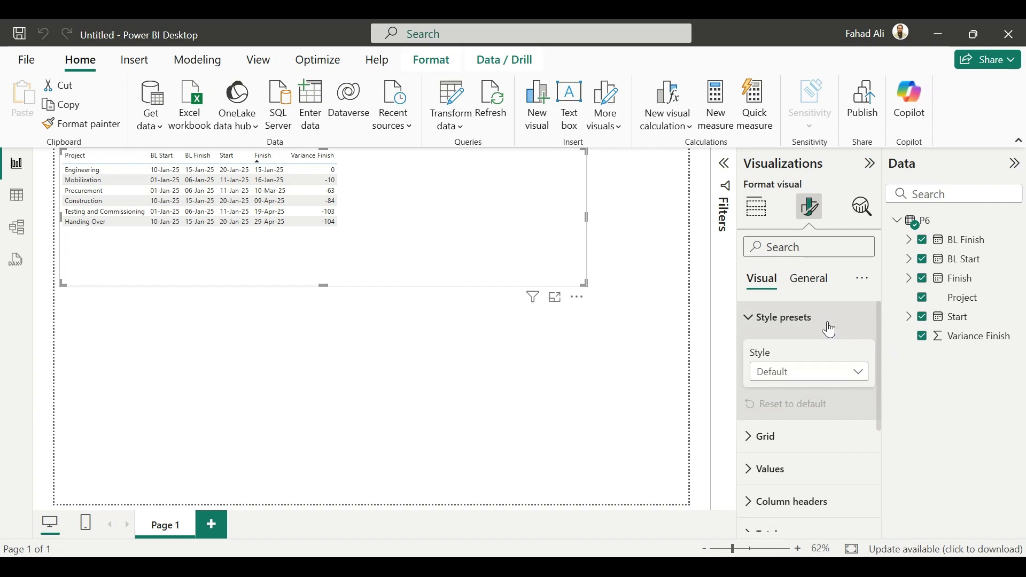
{"action": "left_click", "coordinate": [839, 380]}
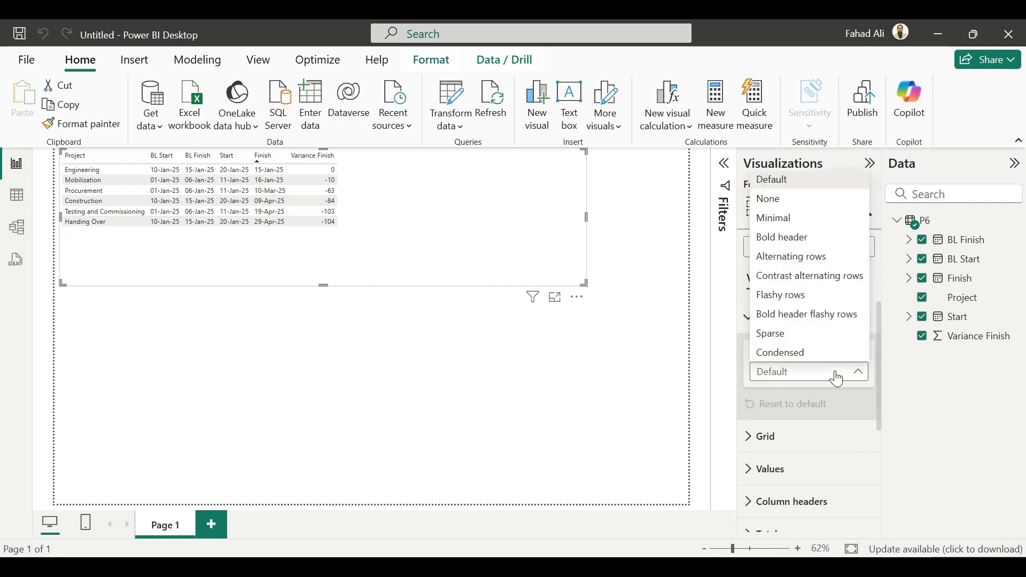
{"action": "left_click", "coordinate": [793, 262]}
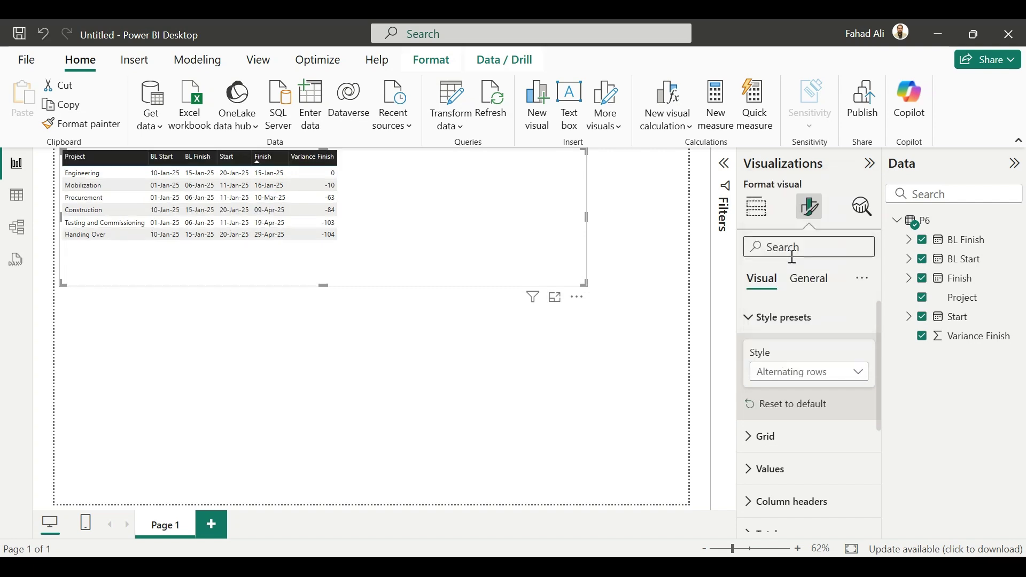
- Try the Condensed style preset on the table visual, and switch back to Alternating rows
{"action": "left_click", "coordinate": [841, 383]}
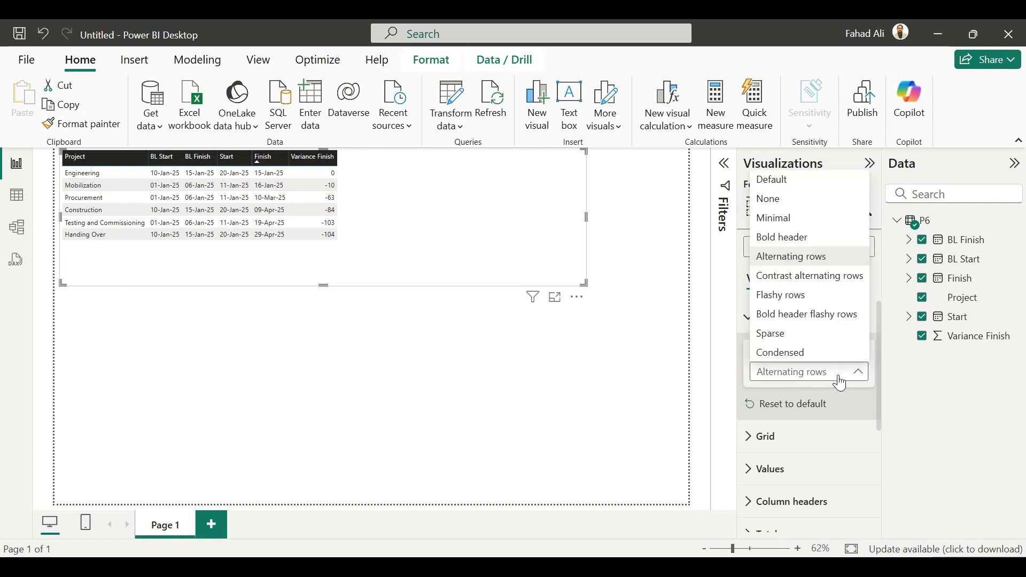
{"action": "left_click", "coordinate": [824, 364]}
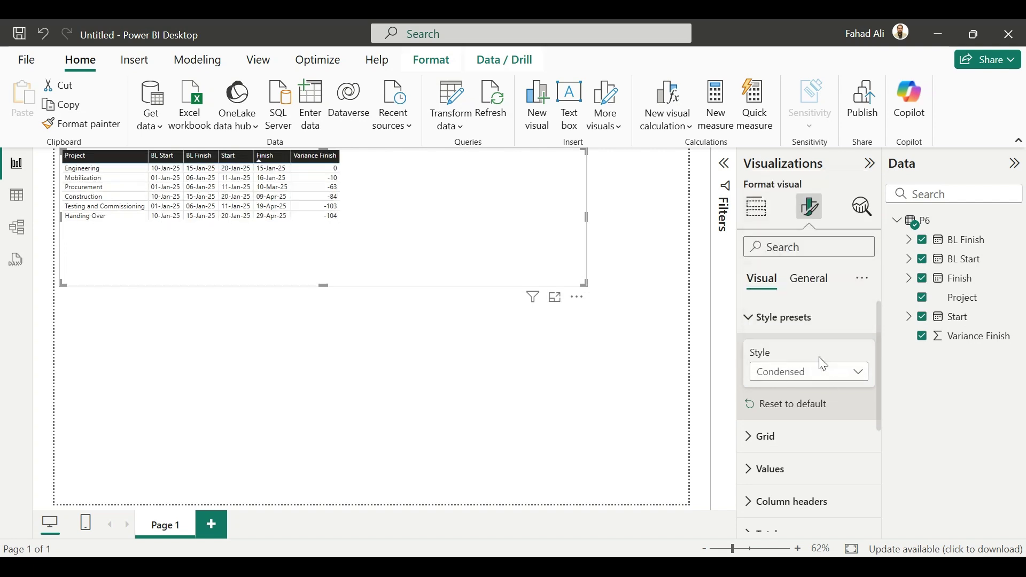
{"action": "left_click", "coordinate": [816, 374]}
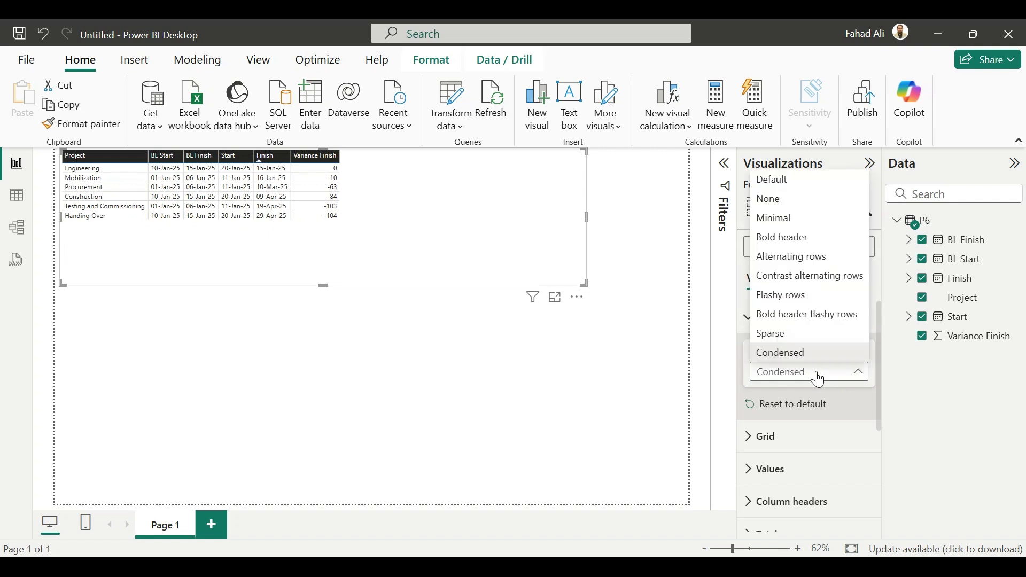
{"action": "left_click", "coordinate": [823, 336]}
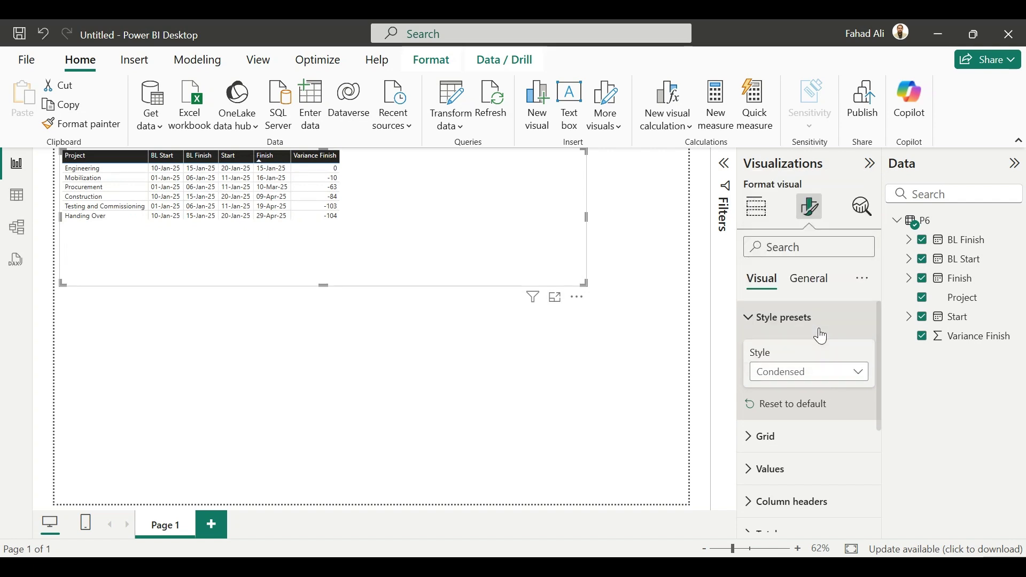
{"action": "left_click", "coordinate": [840, 374]}
{"action": "left_click", "coordinate": [801, 255]}
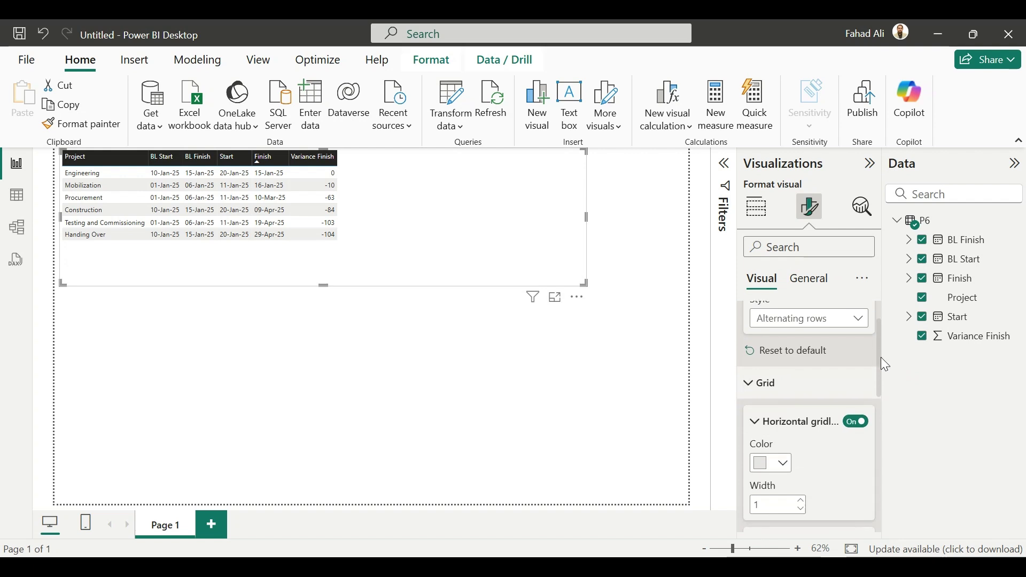
- Turn off the table's horizontal gridlines in its grid formatting
{"action": "scroll", "coordinate": [883, 374], "scroll_direction": "down", "scroll_amount": 2}
{"action": "scroll", "coordinate": [885, 382], "scroll_direction": "down", "scroll_amount": 1}
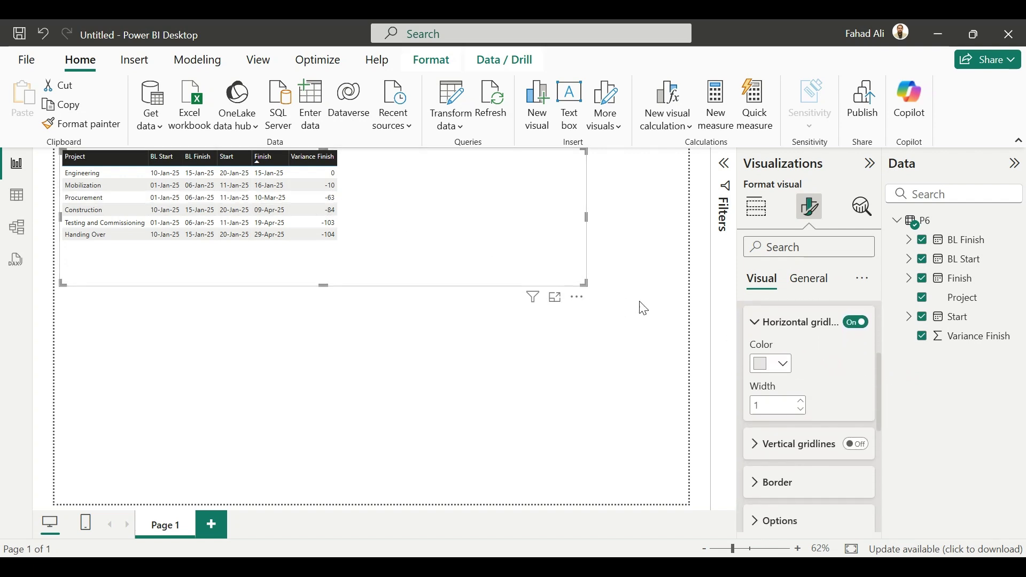
{"action": "left_click", "coordinate": [856, 328]}
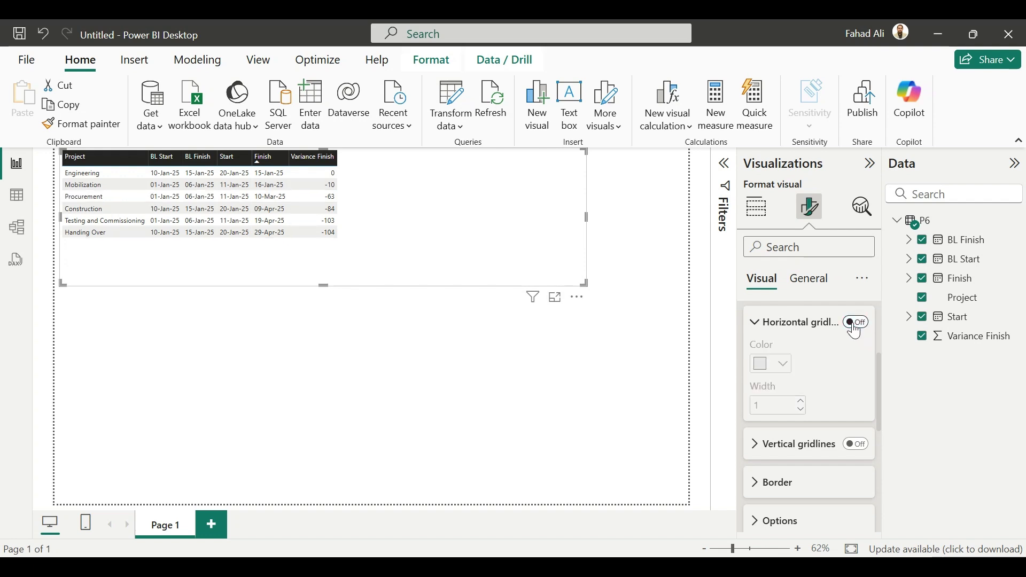
{"action": "left_click", "coordinate": [757, 327]}
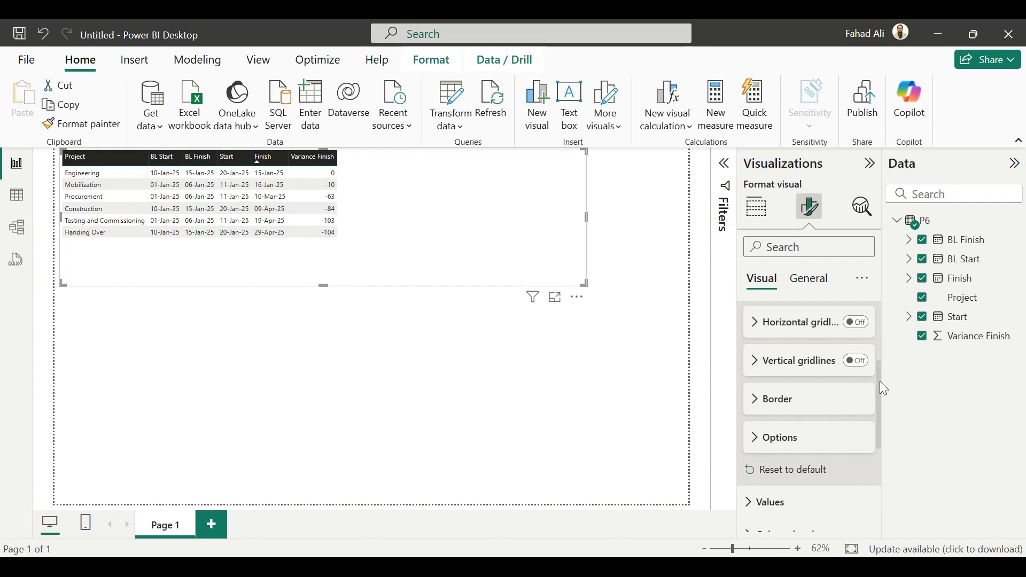
- Set the table's row padding to 14 in its grid options
{"action": "mouse_move", "coordinate": [879, 378]}
{"action": "left_mouse_down"}
{"action": "mouse_move", "coordinate": [877, 429]}
{"action": "mouse_move", "coordinate": [877, 399]}
{"action": "left_mouse_up"}
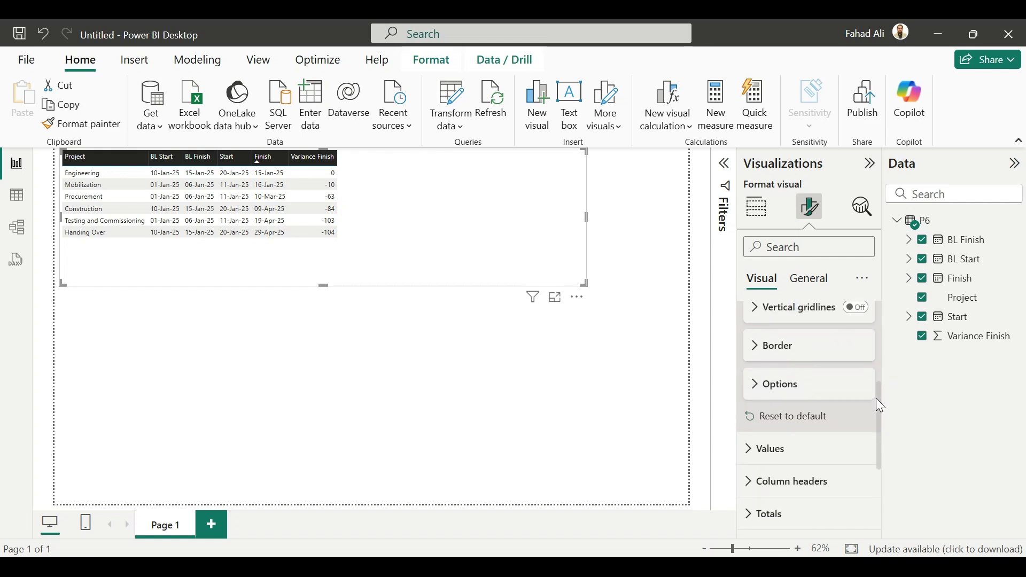
{"action": "left_click", "coordinate": [782, 348]}
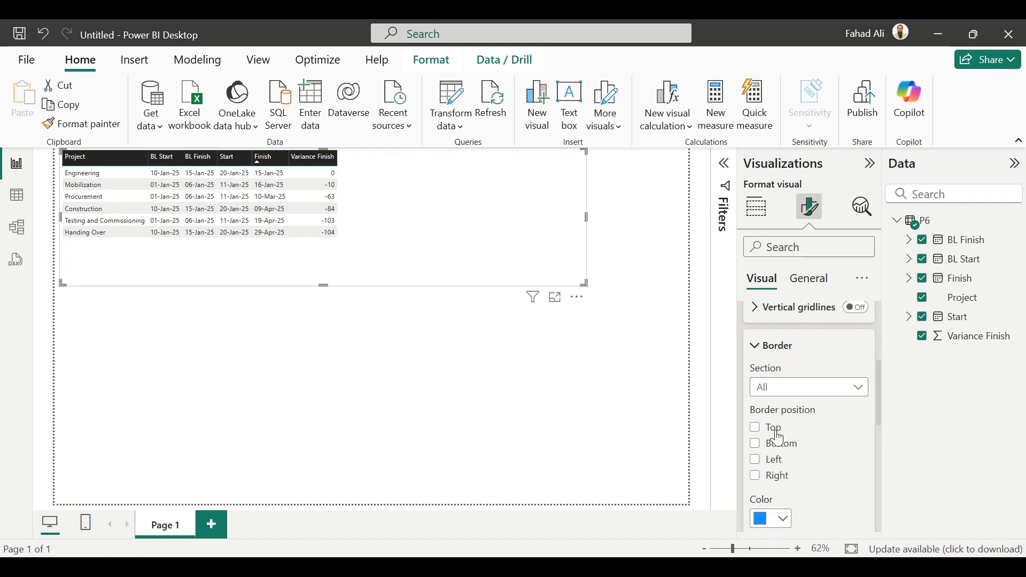
{"action": "left_click", "coordinate": [795, 352]}
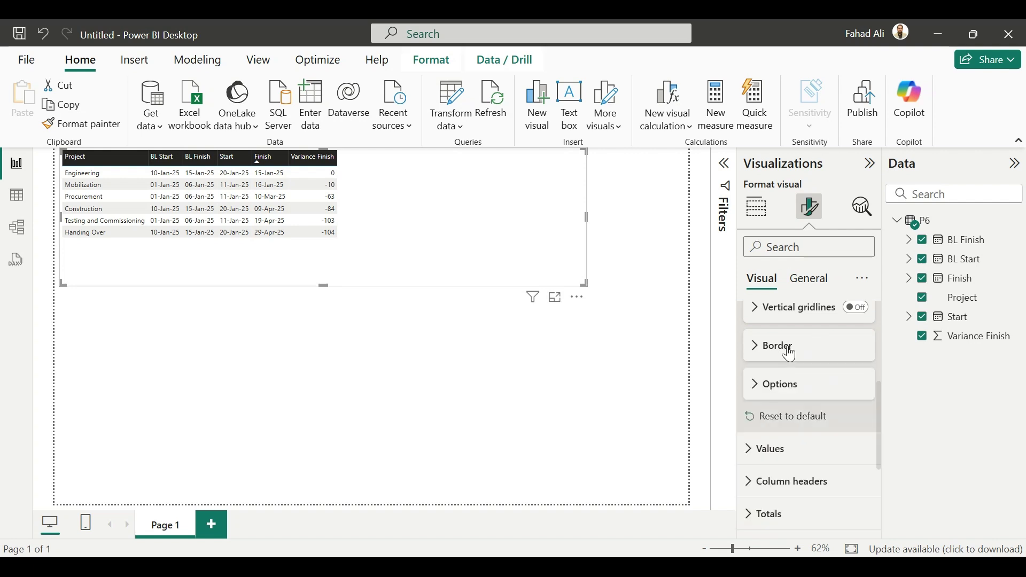
{"action": "left_click", "coordinate": [798, 394]}
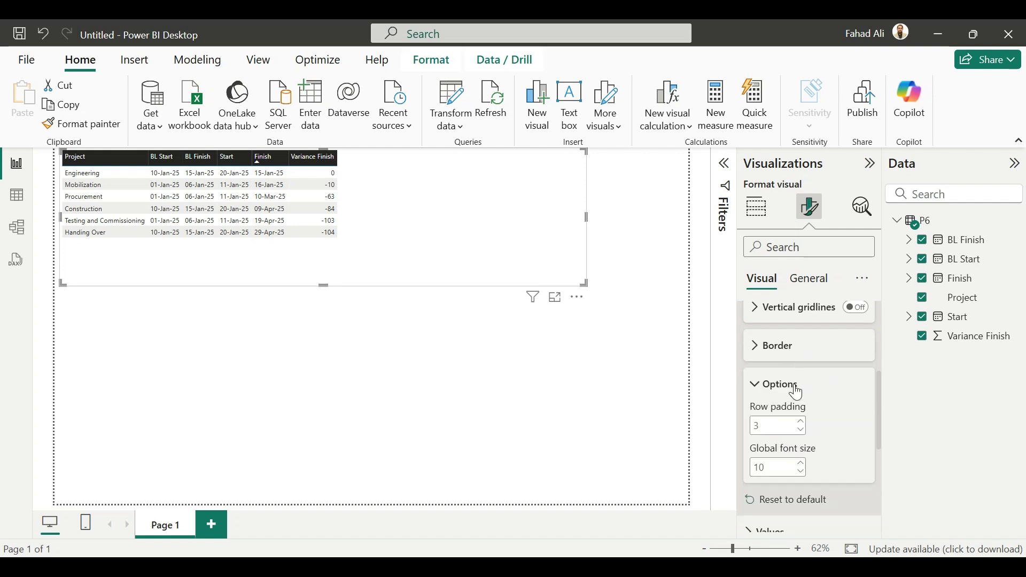
{"action": "left_click", "coordinate": [806, 426]}
{"action": "left_click", "coordinate": [805, 426]}
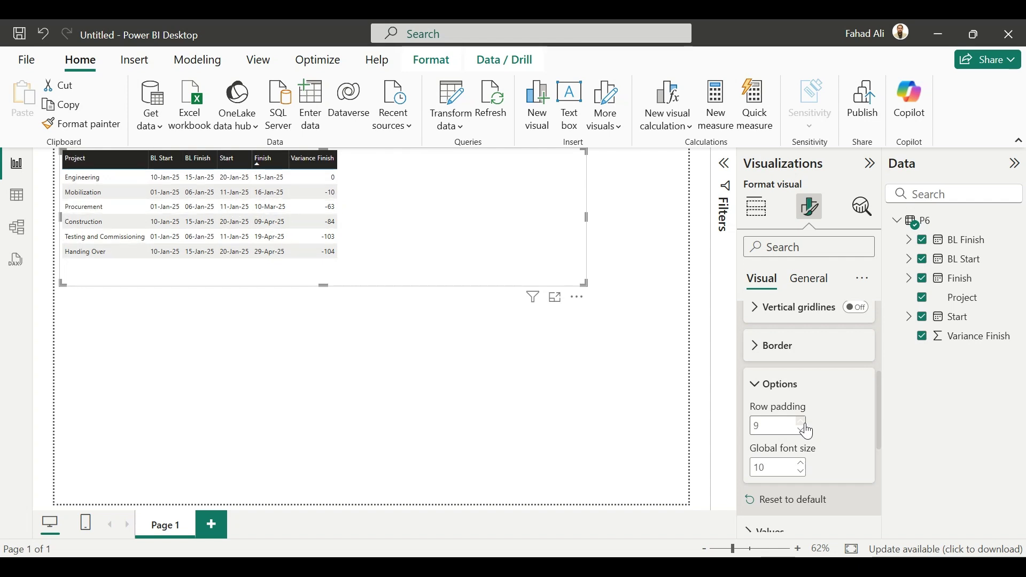
{"action": "left_click", "coordinate": [806, 427]}
{"action": "left_click", "coordinate": [806, 427]}
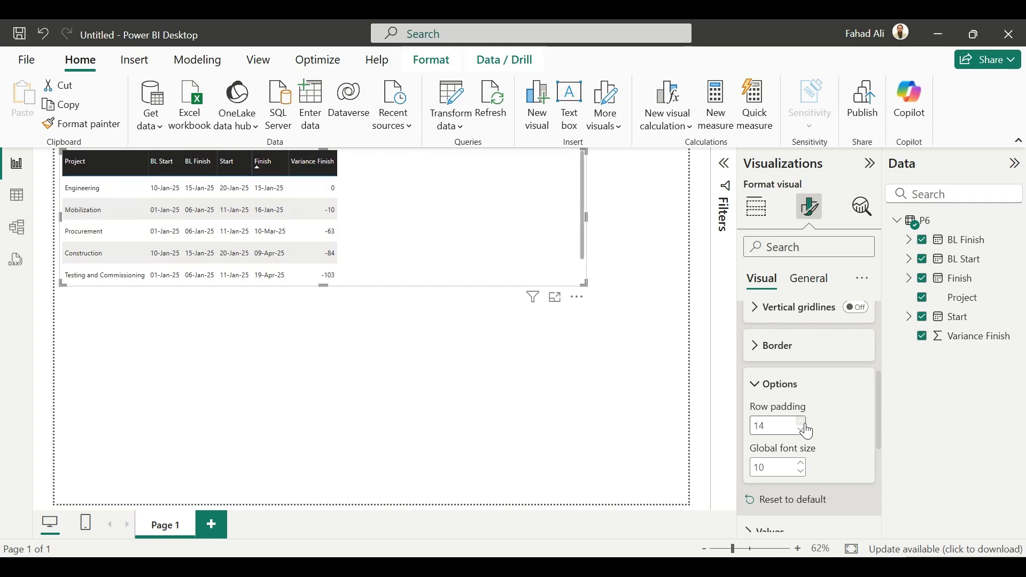
- Set the table's global font size to 14 and increase the visual's height to fit all six project rows
{"action": "left_click", "coordinate": [803, 464]}
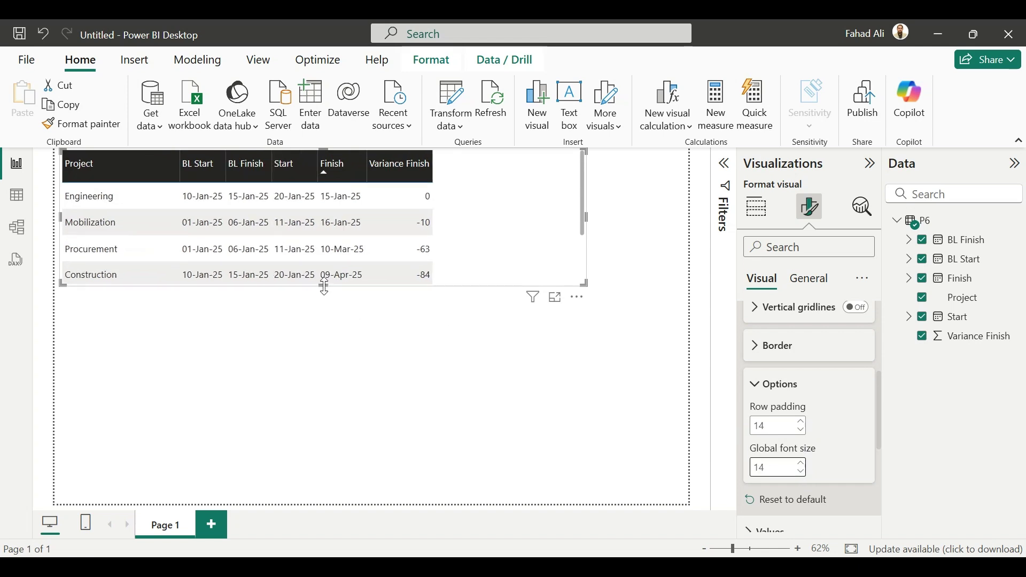
{"action": "left_click_drag", "start_coordinate": [324, 287], "coordinate": [353, 355]}
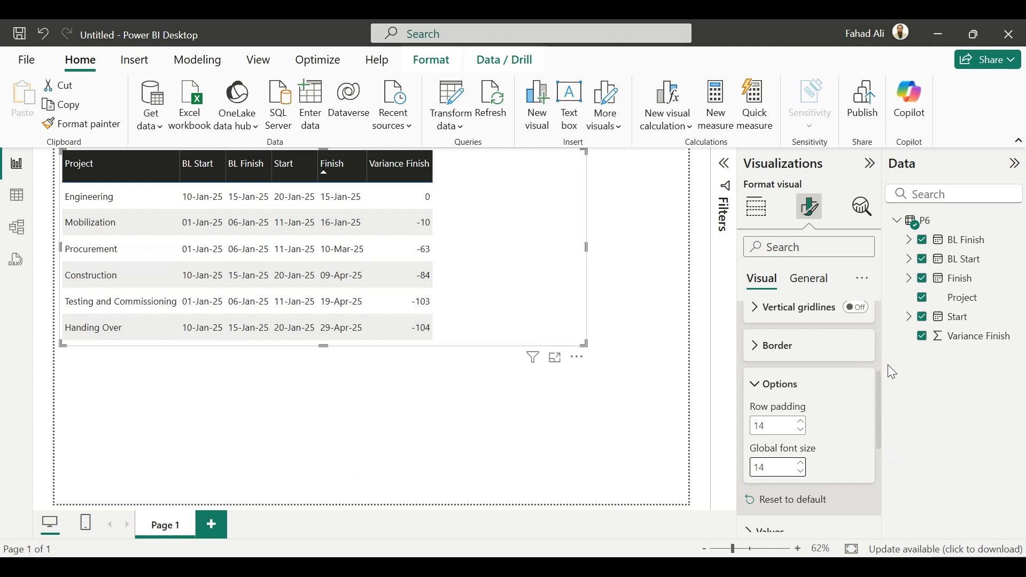
{"action": "scroll", "coordinate": [880, 401], "scroll_direction": "down", "scroll_amount": 3}
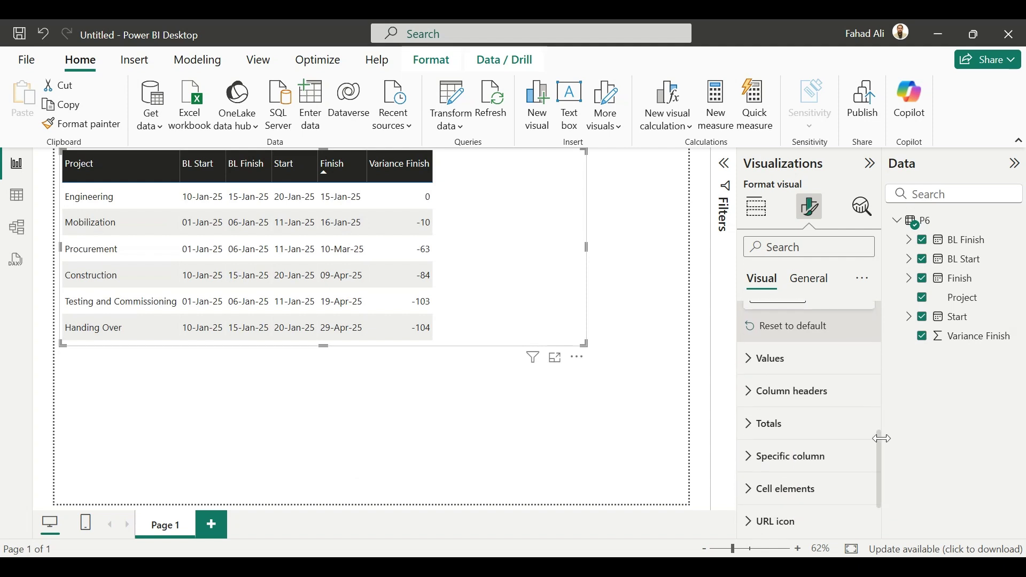
{"action": "left_click", "coordinate": [783, 349]}
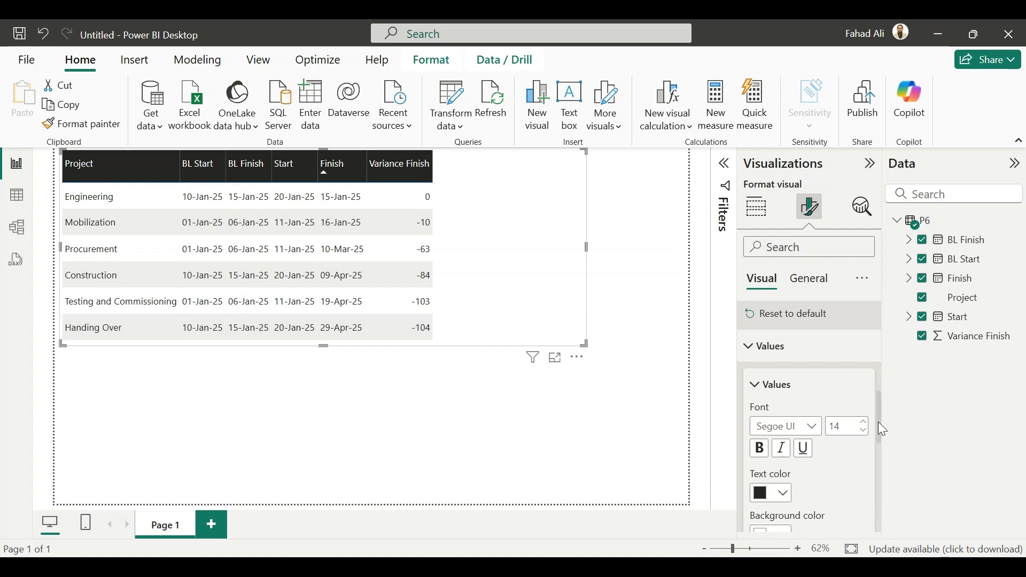
{"action": "left_click_drag", "start_coordinate": [878, 422], "coordinate": [884, 453]}
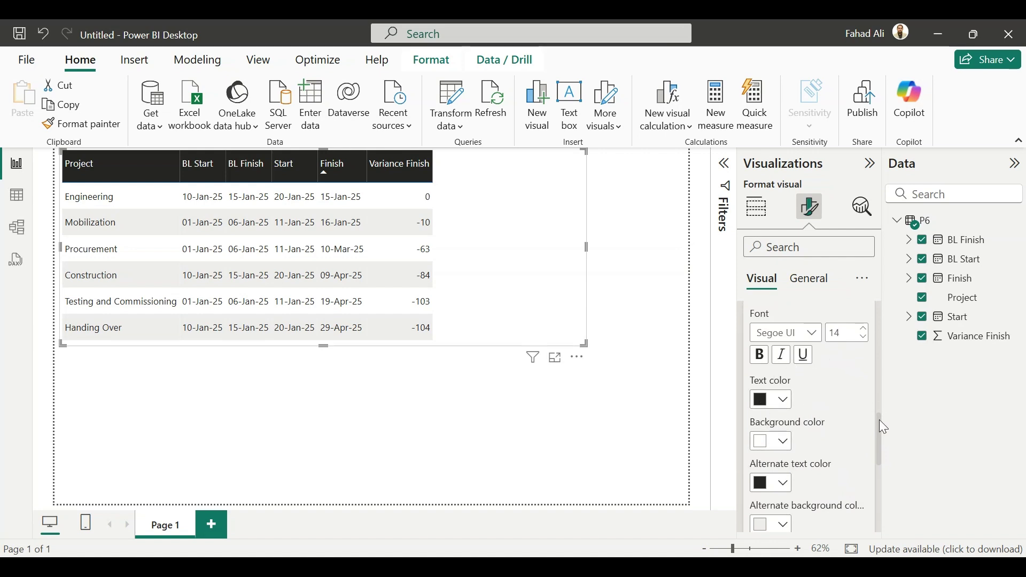
{"action": "left_click_drag", "start_coordinate": [880, 420], "coordinate": [882, 484]}
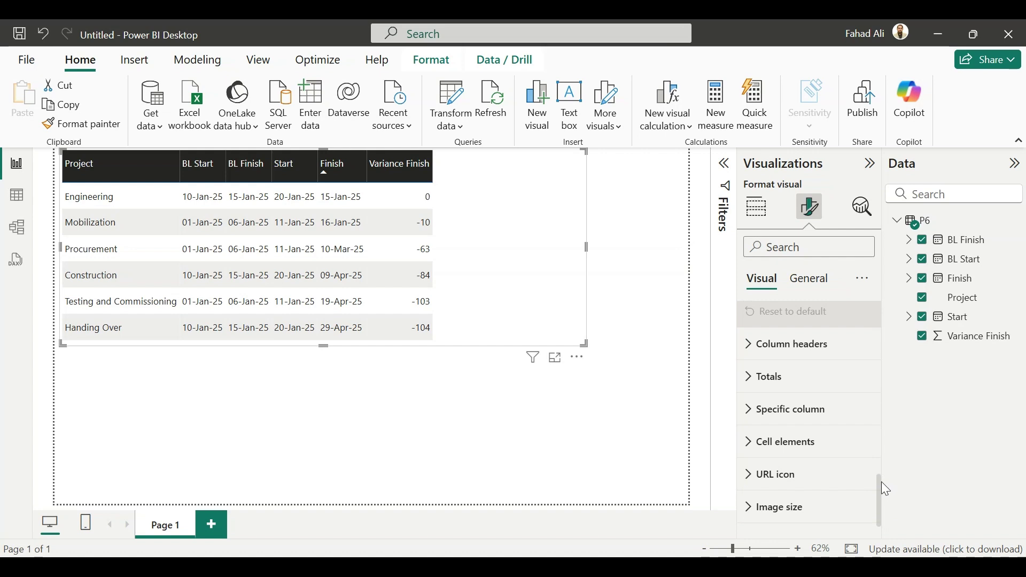
- Set the table's column header background to light blue and the header text color to dark grey
{"action": "left_click", "coordinate": [784, 352]}
{"action": "left_click", "coordinate": [784, 352]}
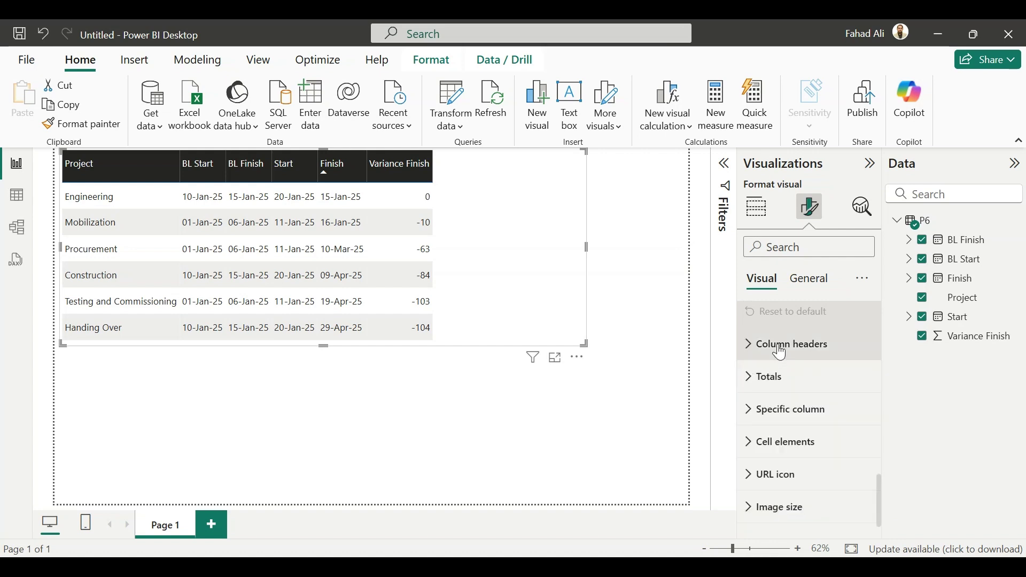
{"action": "left_click", "coordinate": [783, 353]}
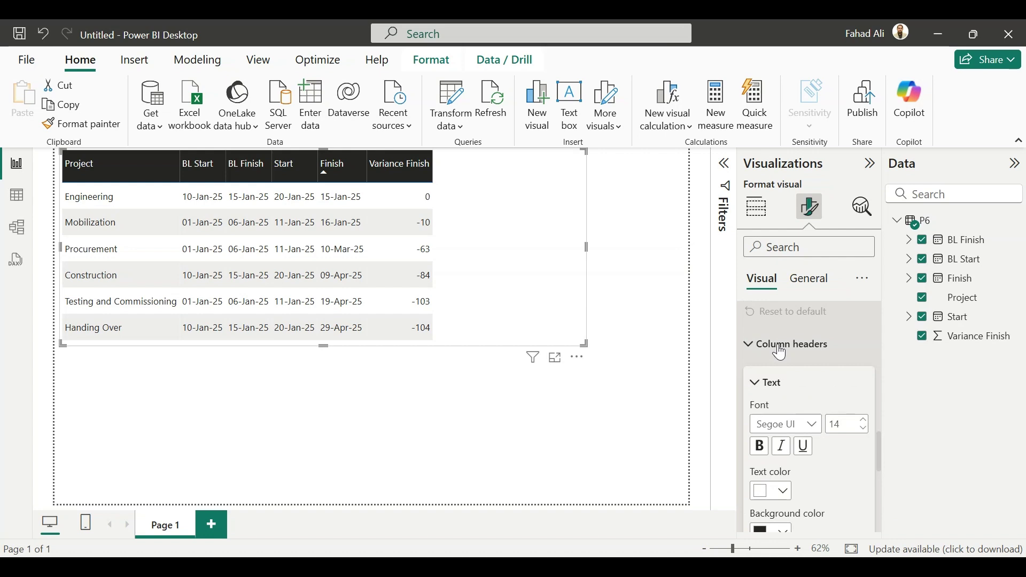
{"action": "left_click", "coordinate": [783, 533]}
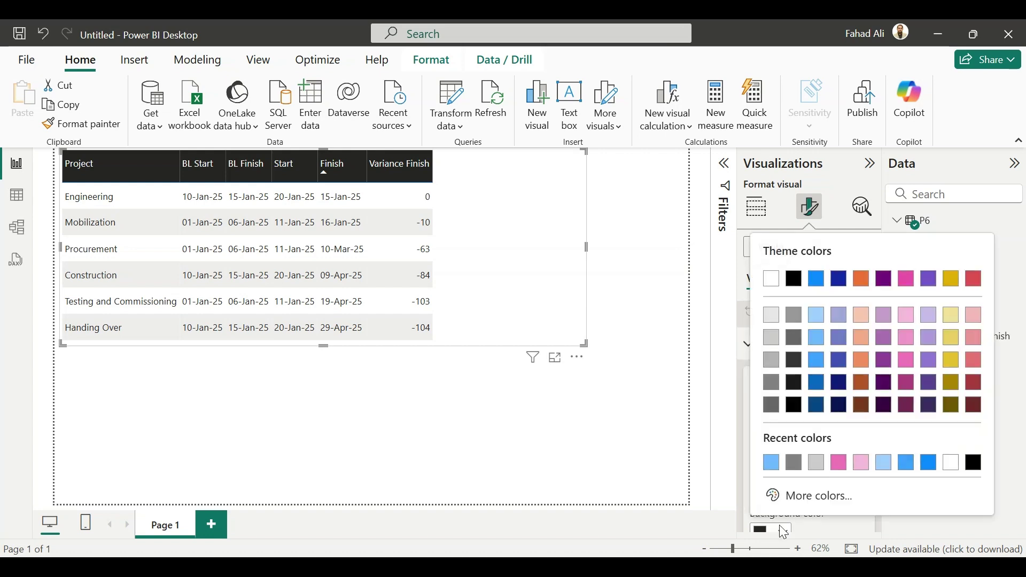
{"action": "left_click", "coordinate": [769, 464]}
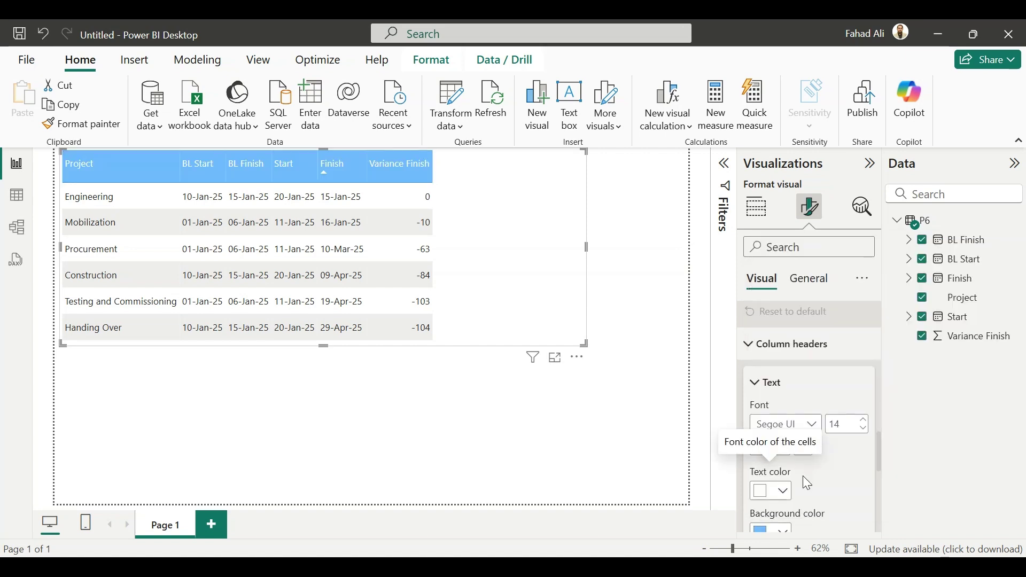
{"action": "left_click", "coordinate": [778, 490]}
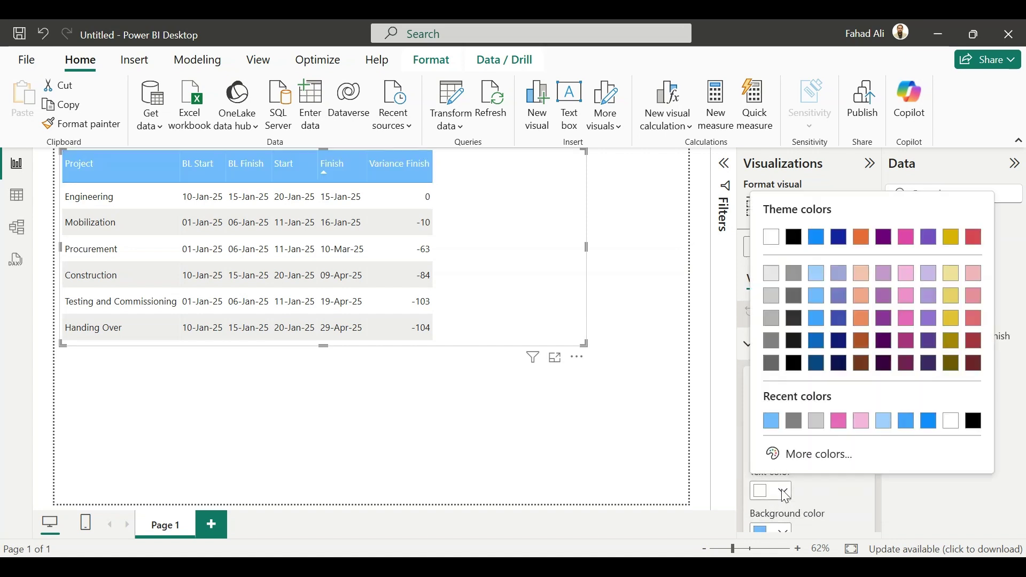
{"action": "left_click", "coordinate": [801, 321]}
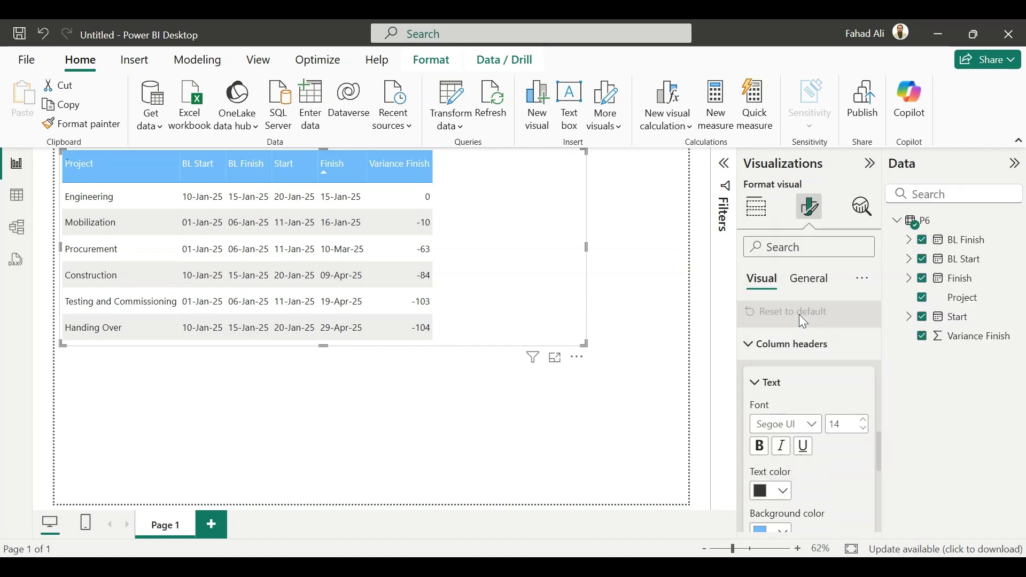
- Make the table's column header text bold at font size 16 and centre the header alignment
{"action": "left_click", "coordinate": [760, 446]}
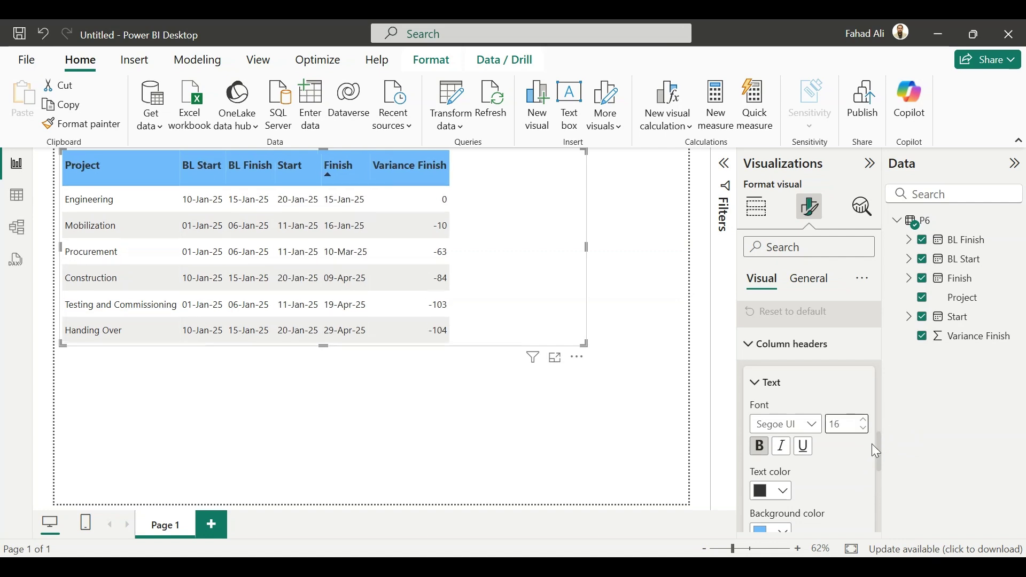
{"action": "scroll", "coordinate": [881, 452], "scroll_direction": "down", "scroll_amount": 3}
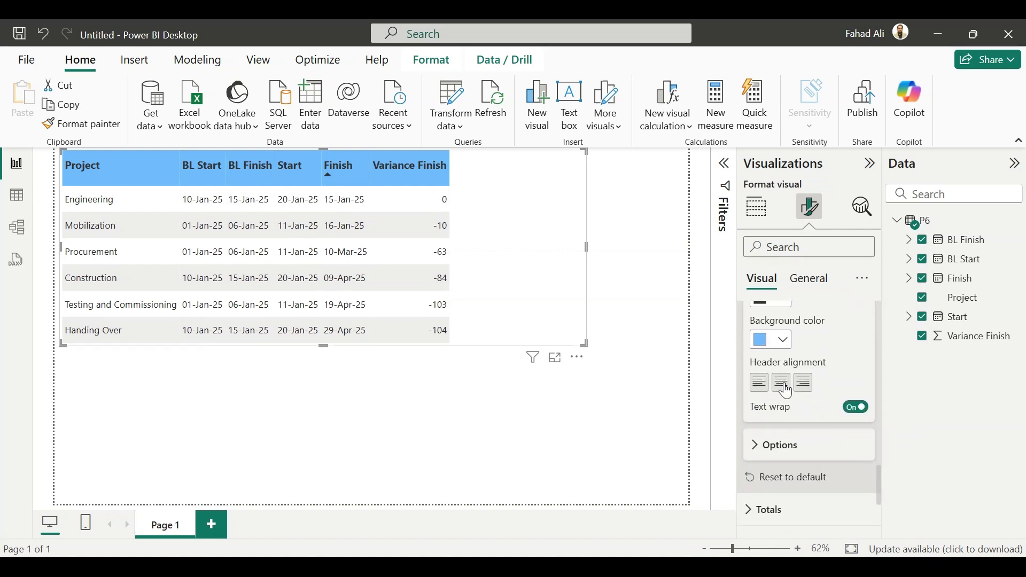
{"action": "left_click", "coordinate": [784, 385]}
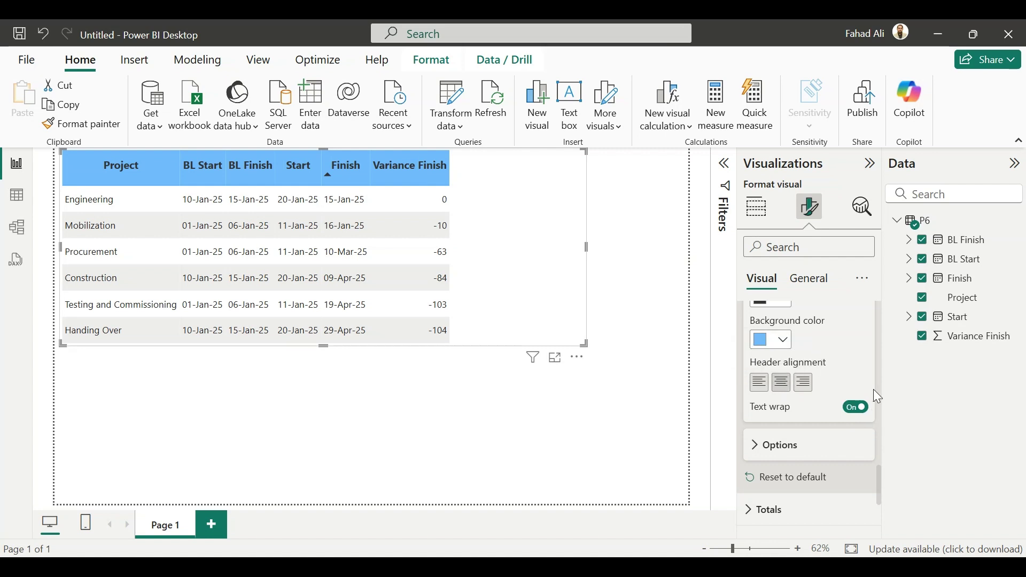
{"action": "left_click", "coordinate": [783, 449]}
{"action": "left_click", "coordinate": [855, 469]}
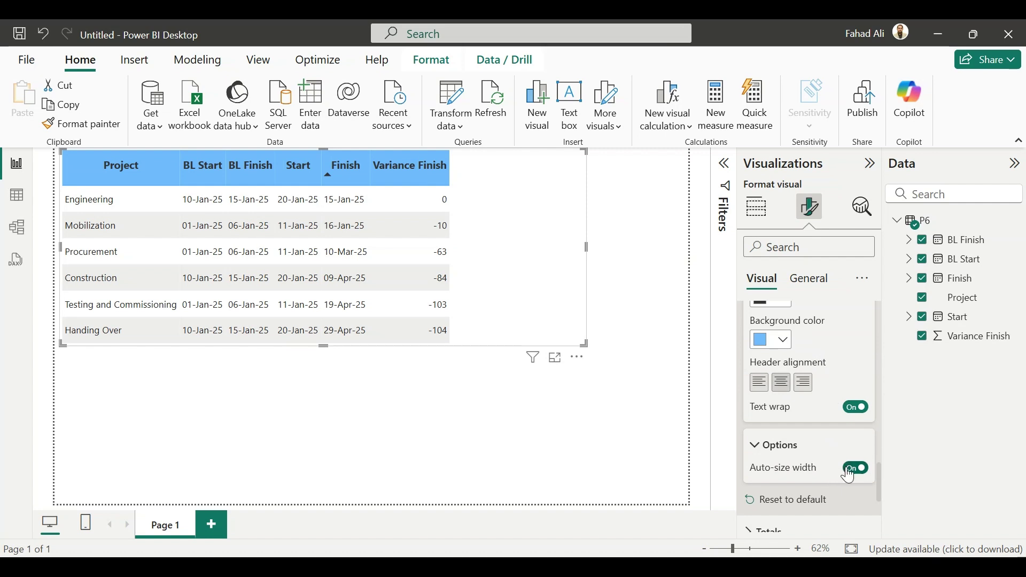
{"action": "left_click", "coordinate": [759, 451]}
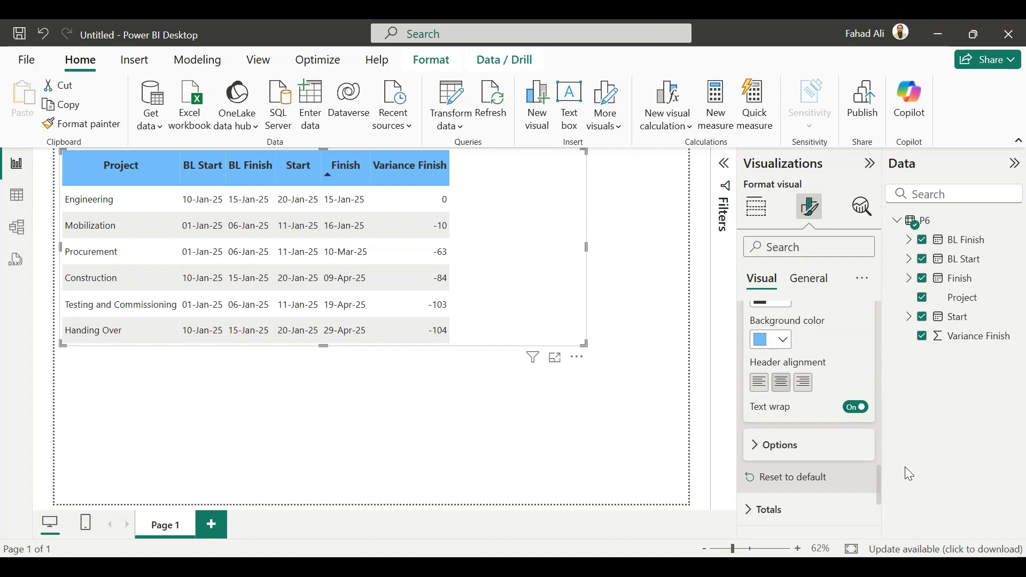
- Examine the Specific column formatting options for the Variance Finish column
{"action": "left_click_drag", "start_coordinate": [880, 477], "coordinate": [881, 521]}
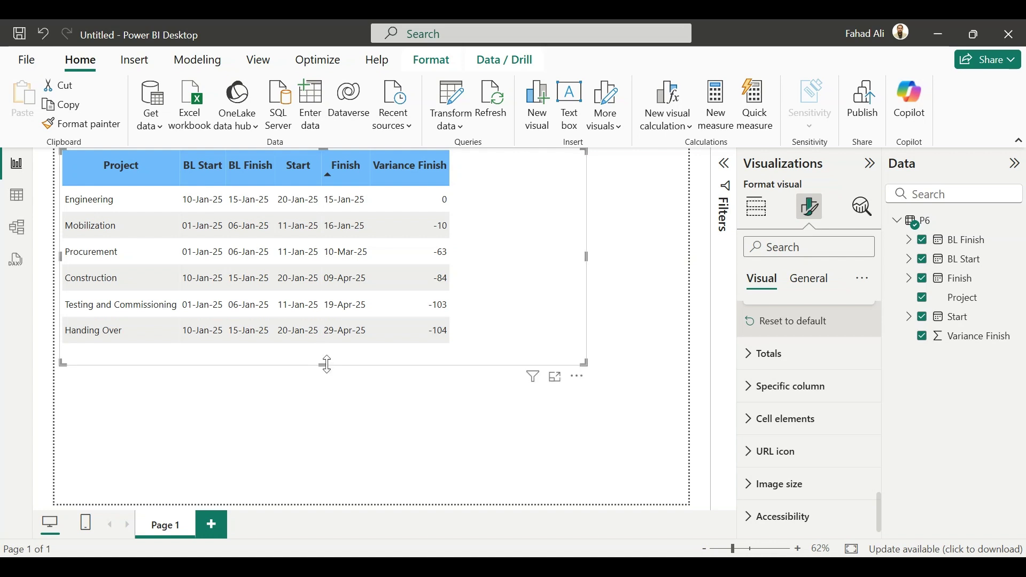
{"action": "left_click", "coordinate": [785, 396]}
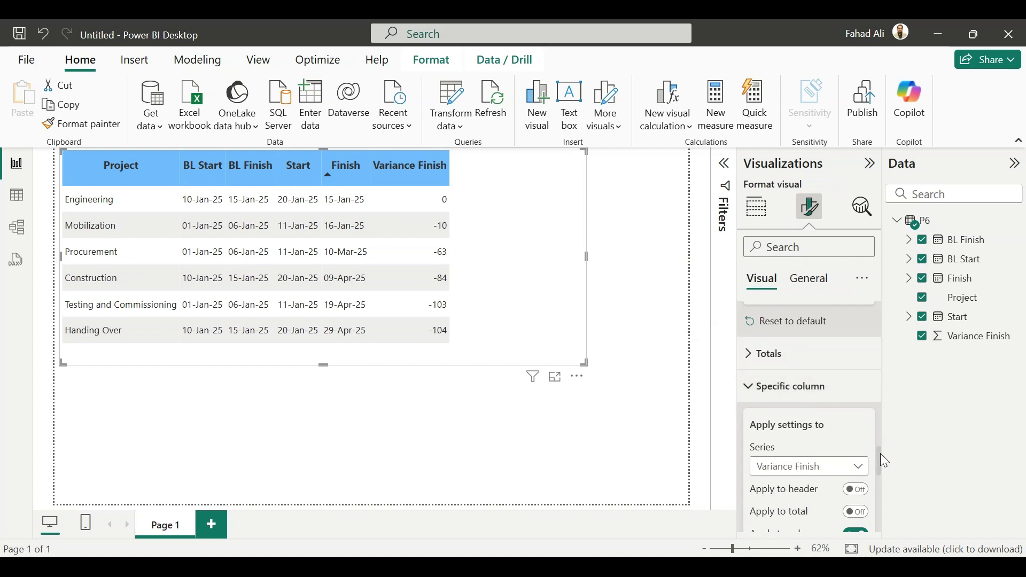
{"action": "scroll", "coordinate": [880, 452], "scroll_direction": "up", "scroll_amount": 1}
{"action": "scroll", "coordinate": [880, 456], "scroll_direction": "down", "scroll_amount": 5}
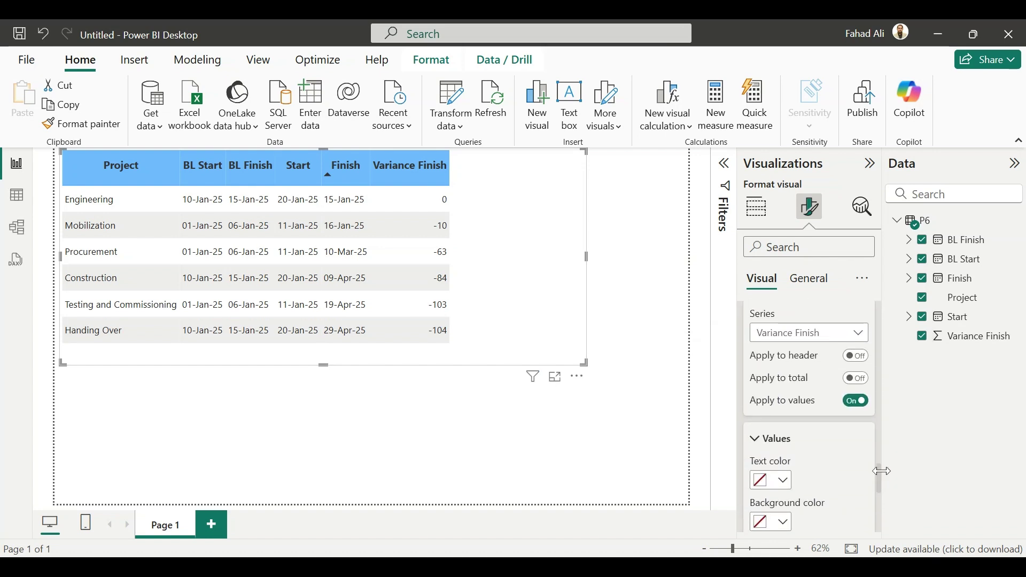
{"action": "scroll", "coordinate": [883, 470], "scroll_direction": "up", "scroll_amount": 1}
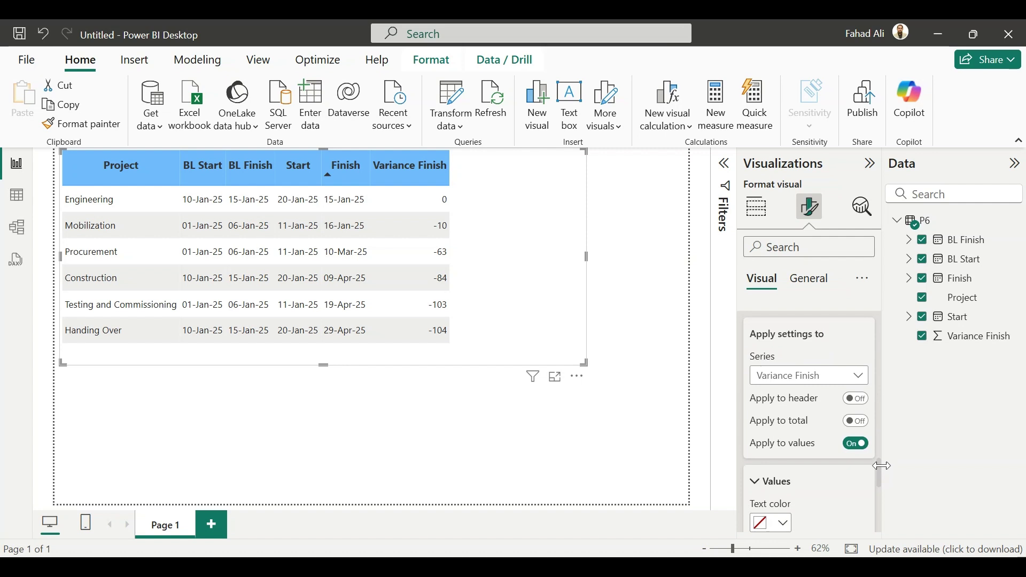
{"action": "left_click_drag", "start_coordinate": [882, 466], "coordinate": [886, 489]}
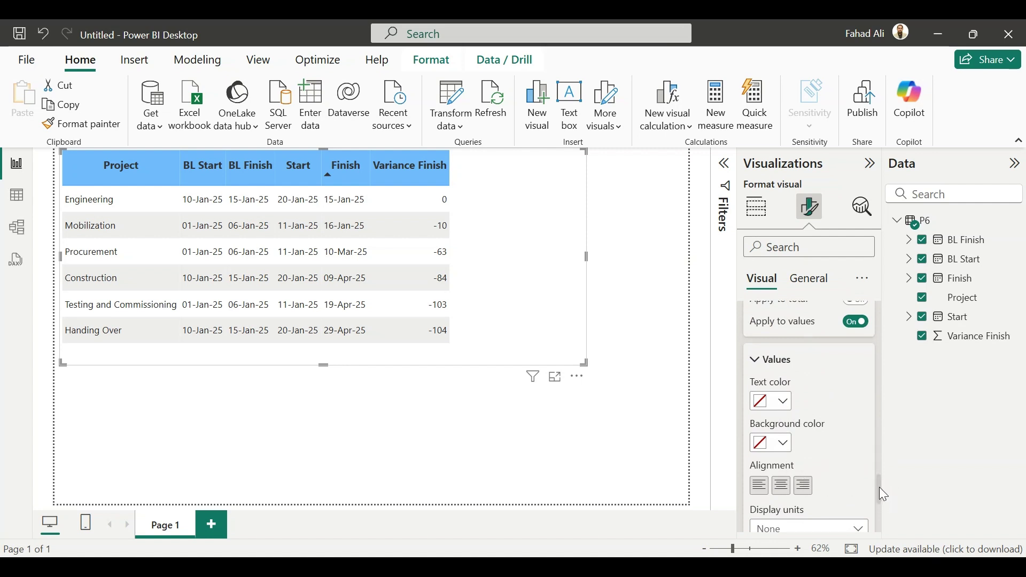
{"action": "left_click_drag", "start_coordinate": [880, 487], "coordinate": [880, 522]}
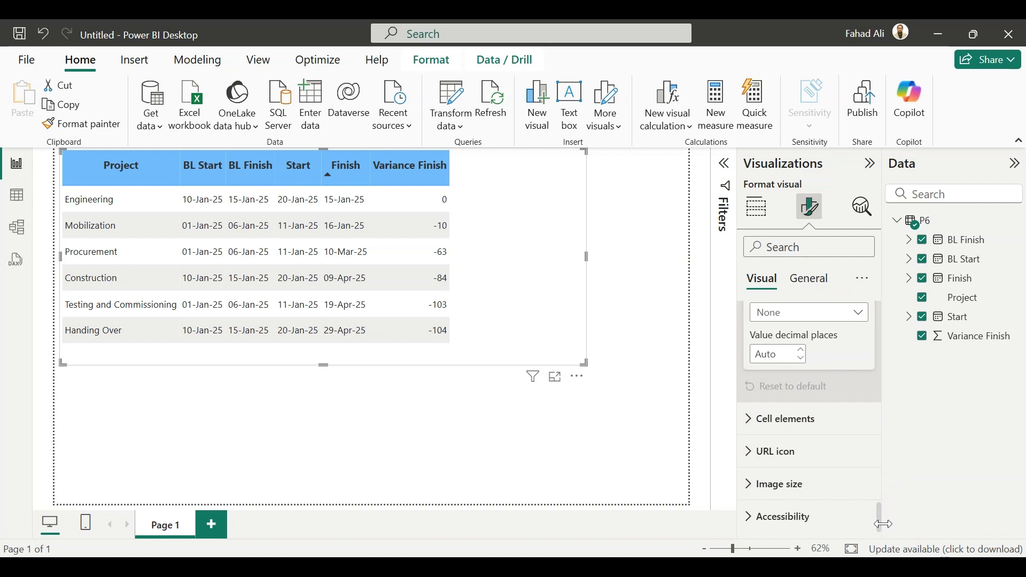
- Choose Variance Finish as the series that the table's cell elements settings apply to
{"action": "left_click", "coordinate": [792, 431]}
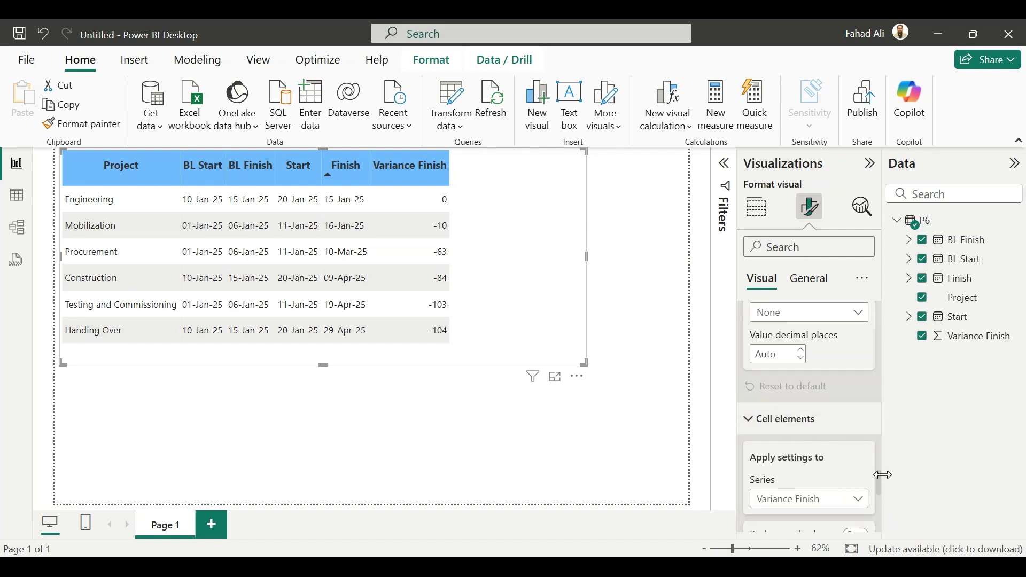
{"action": "left_click_drag", "start_coordinate": [880, 479], "coordinate": [881, 489]}
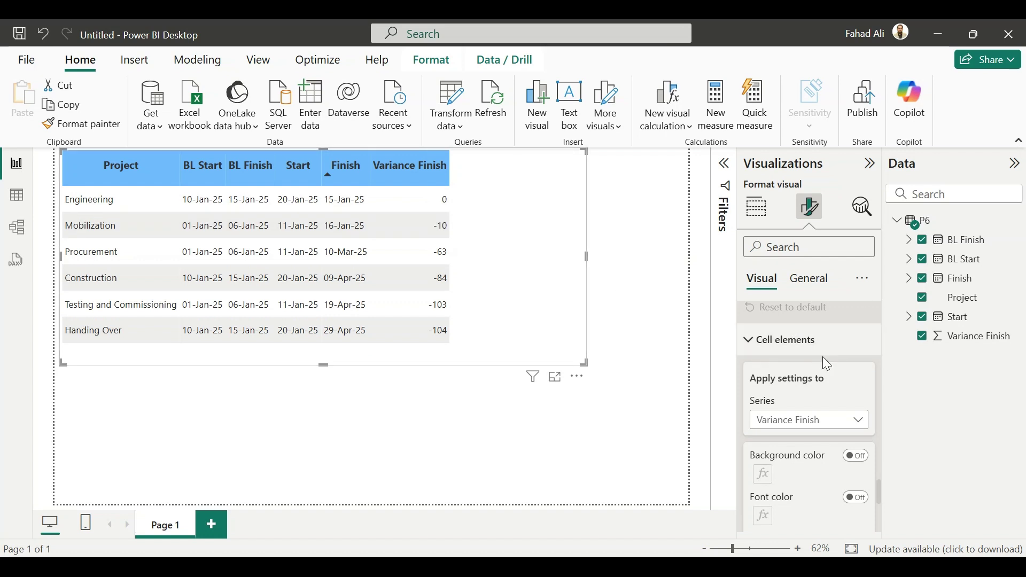
{"action": "left_click", "coordinate": [831, 424]}
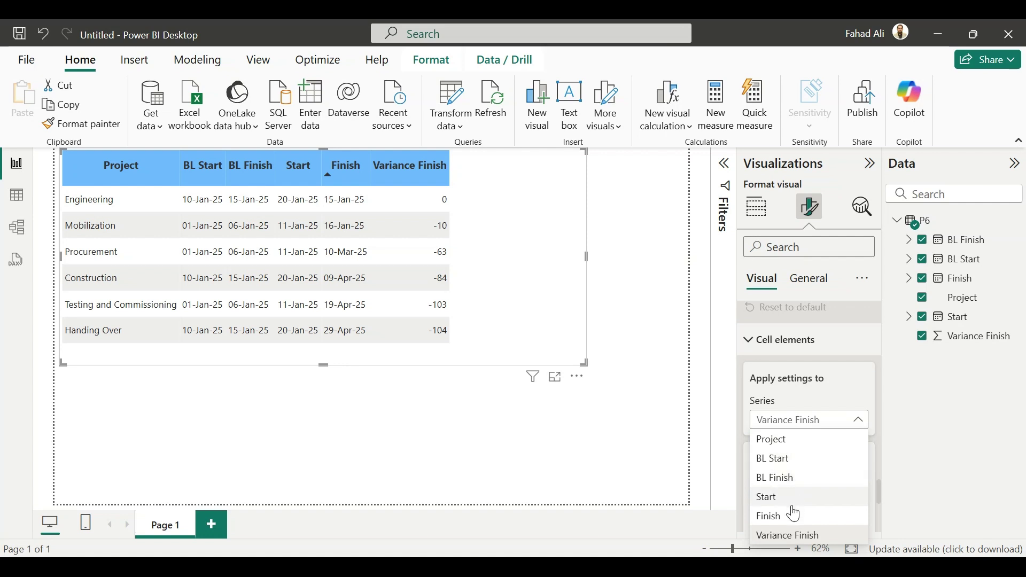
{"action": "key", "text": "Escape"}
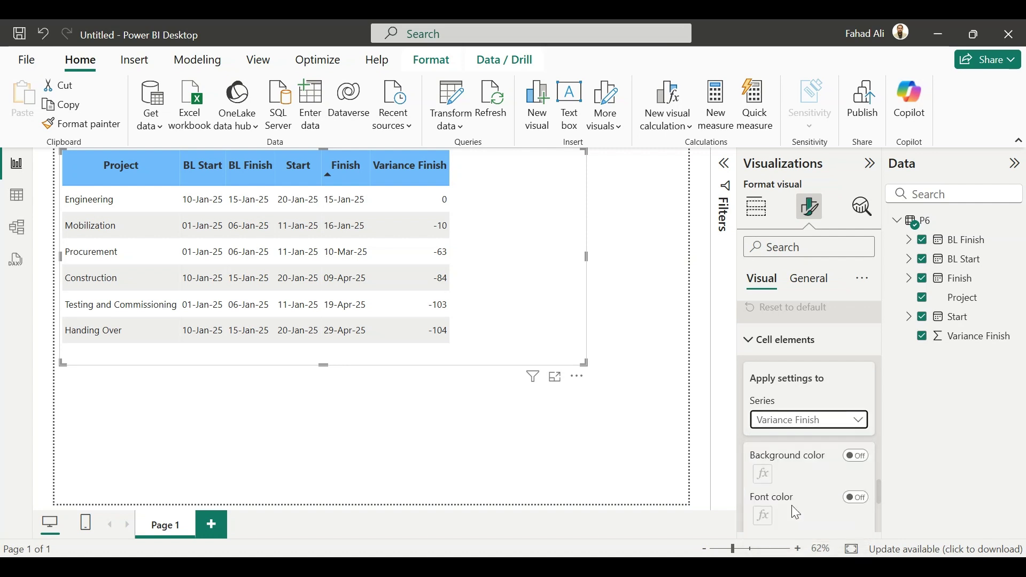
{"action": "left_click", "coordinate": [845, 423]}
{"action": "left_click", "coordinate": [832, 535]}
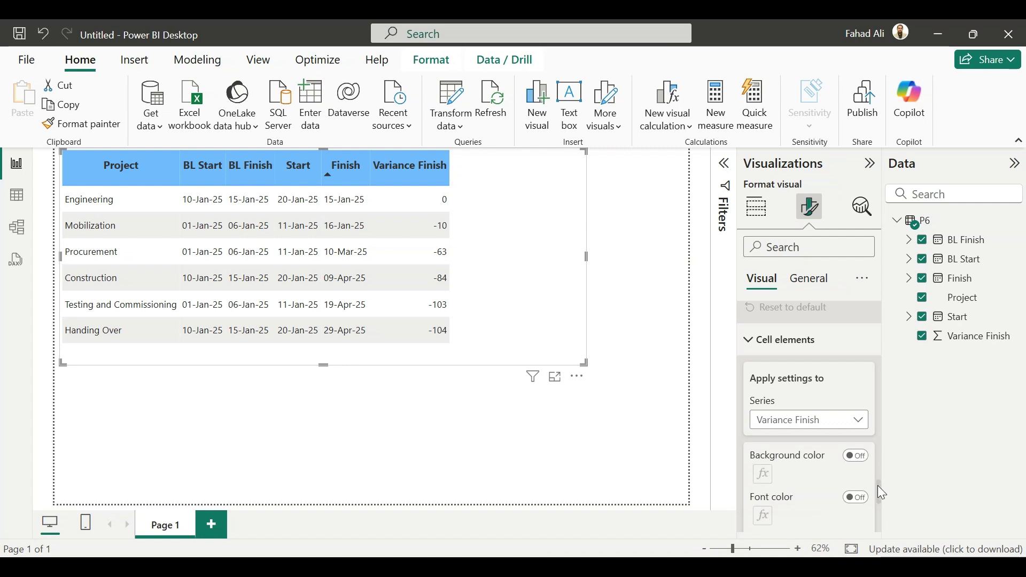
- Try background color, font color and data bars on the Variance Finish cells, switching each one off again
{"action": "left_click_drag", "start_coordinate": [878, 487], "coordinate": [878, 501]}
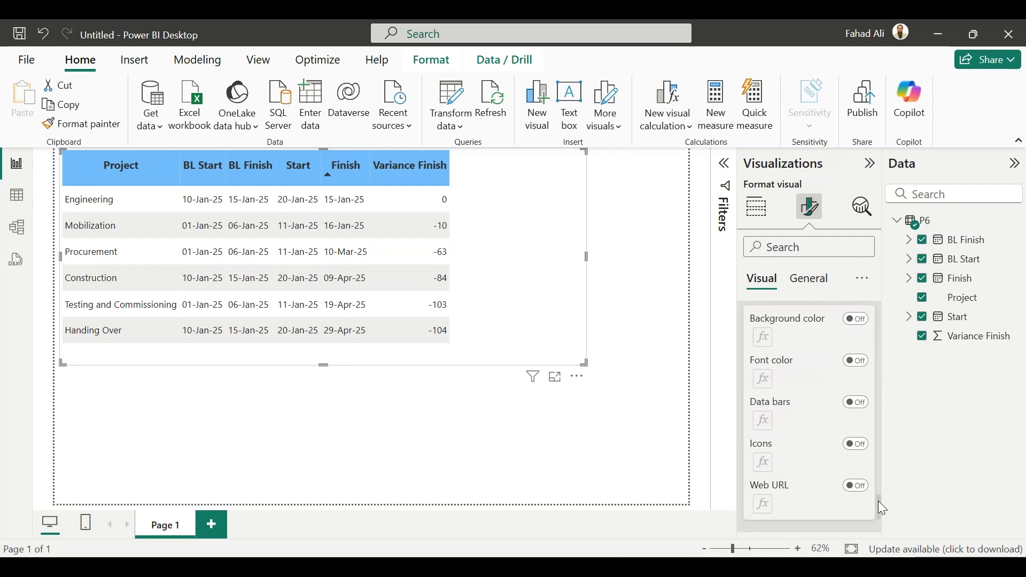
{"action": "left_click", "coordinate": [860, 327]}
{"action": "left_click", "coordinate": [853, 321]}
{"action": "left_click", "coordinate": [860, 365]}
{"action": "left_click", "coordinate": [857, 368]}
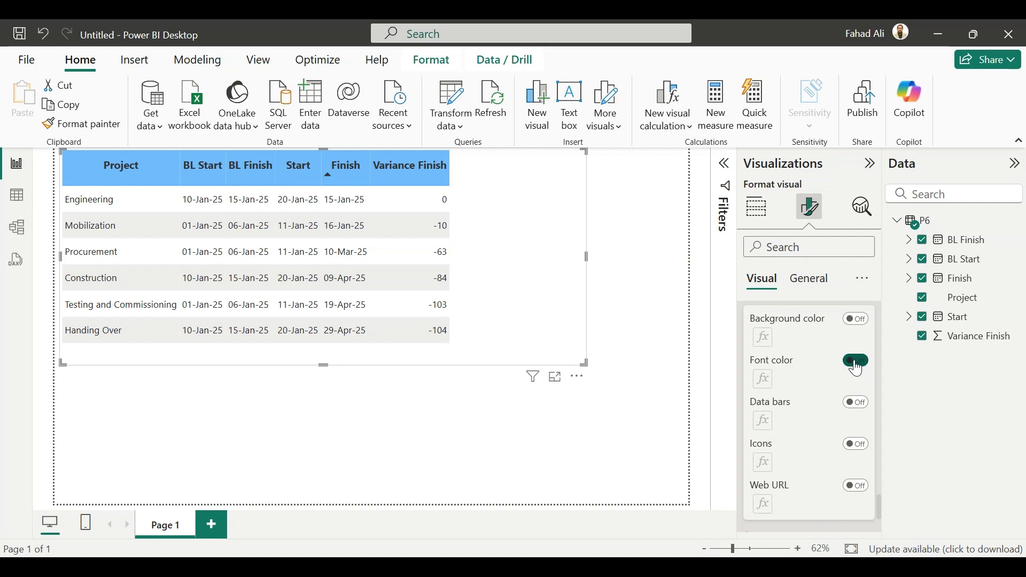
{"action": "left_click", "coordinate": [861, 405]}
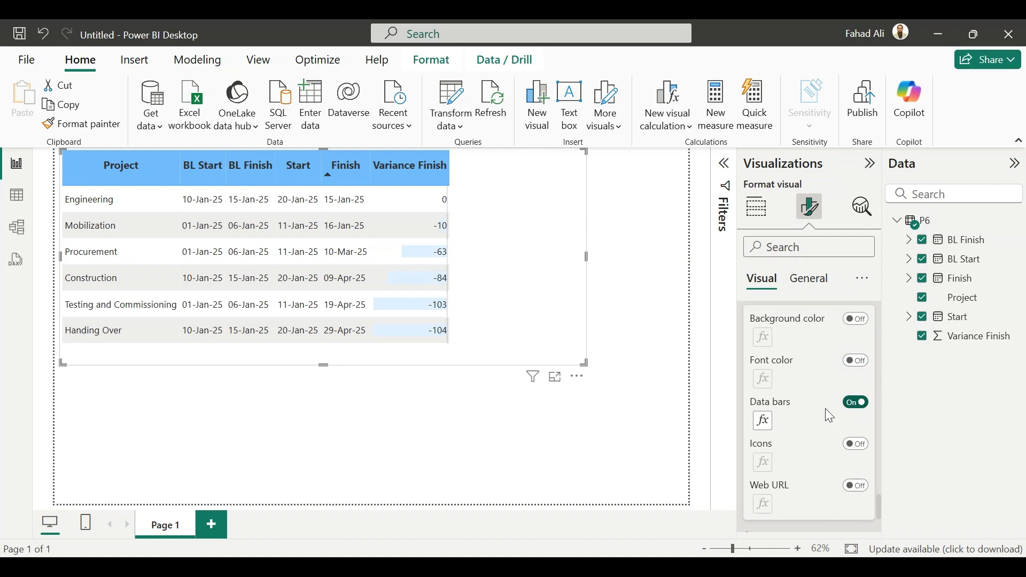
{"action": "mouse_move", "coordinate": [778, 409]}
{"action": "left_click", "coordinate": [857, 410]}
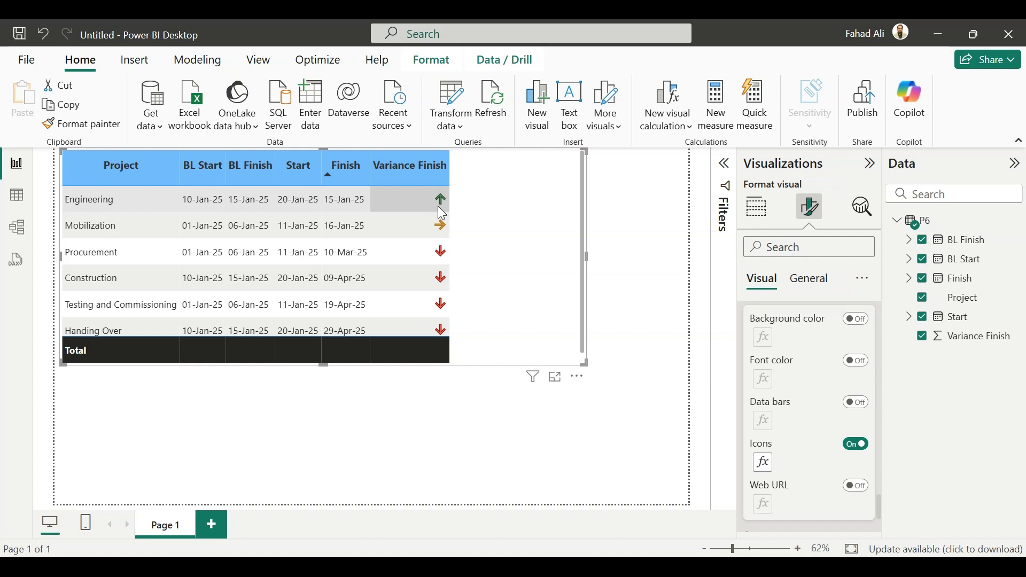
- Compare the Variance Finish values in the P6 data table with the arrow icons in the report table
{"action": "left_click", "coordinate": [17, 196]}
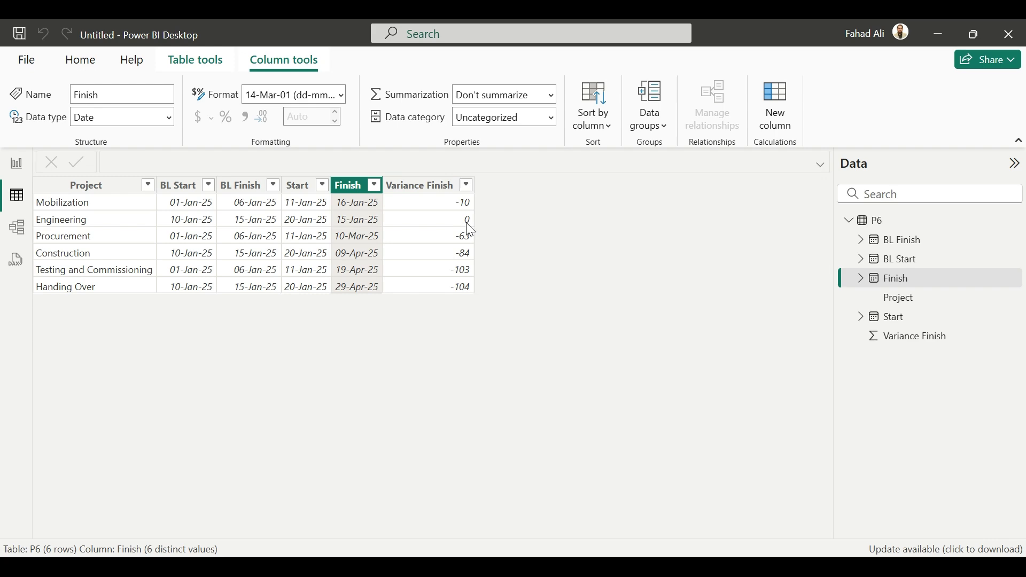
{"action": "left_click", "coordinate": [17, 170]}
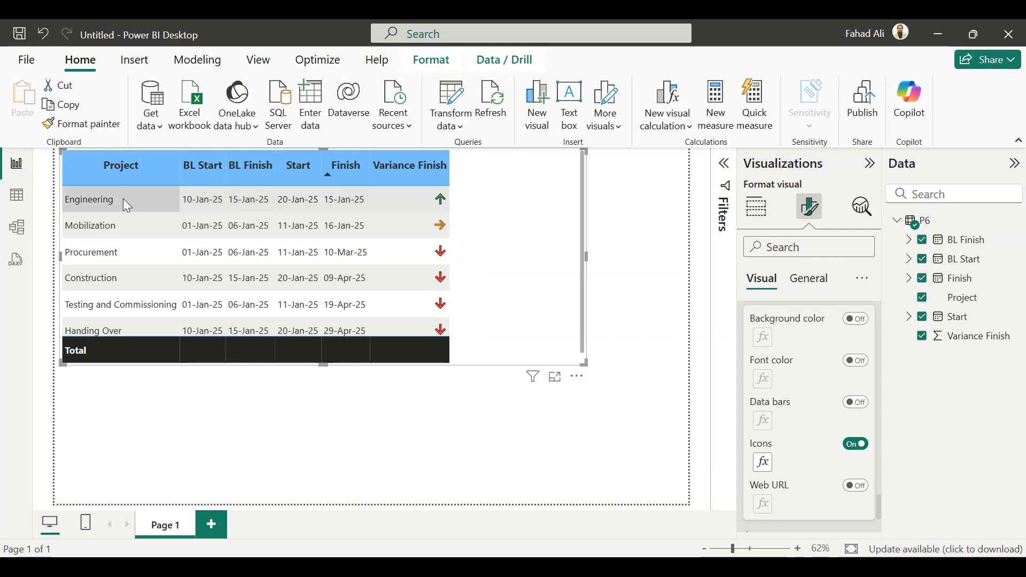
{"action": "left_click", "coordinate": [18, 196]}
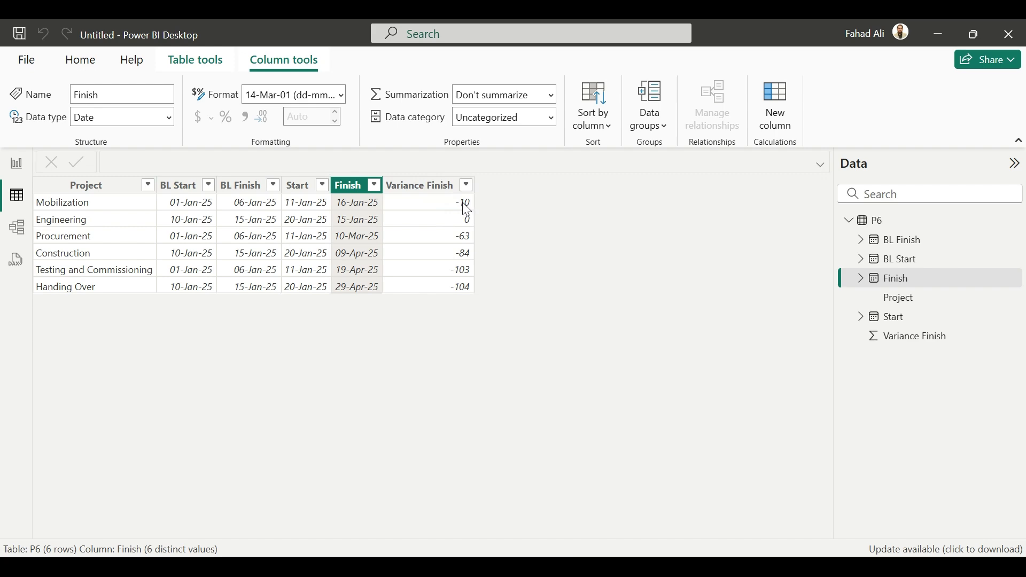
{"action": "left_click", "coordinate": [19, 172]}
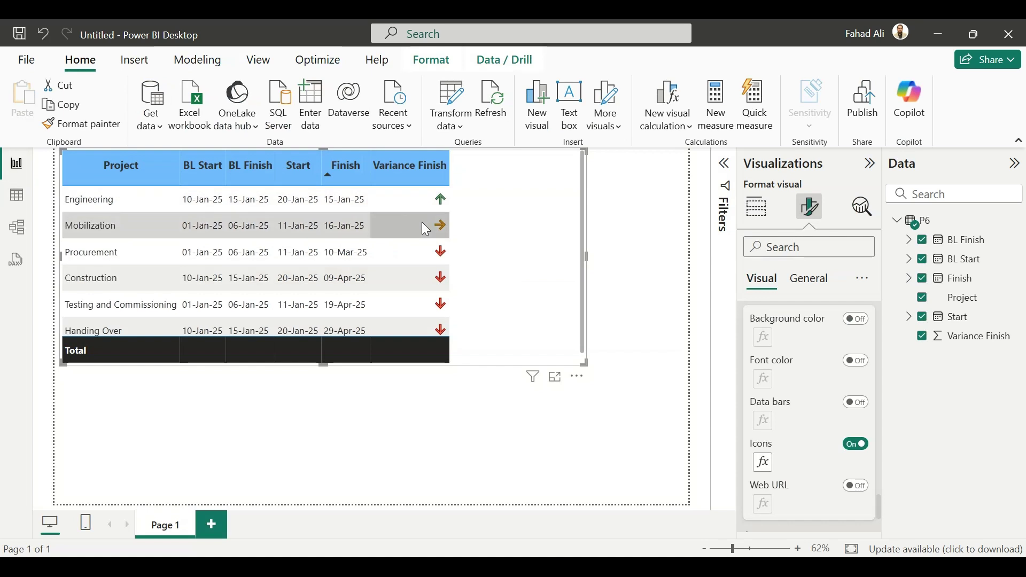